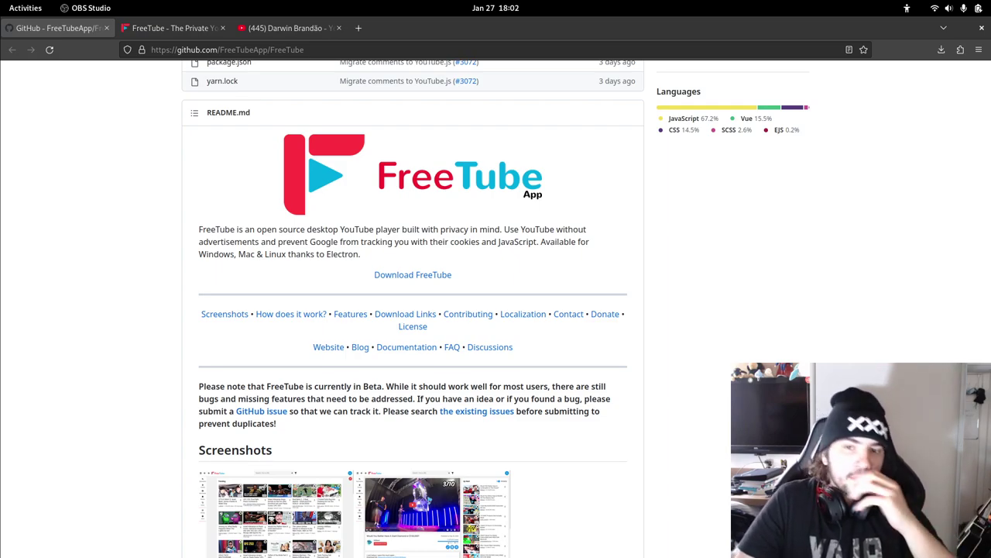
scroll(412, 310, down, 1)
scroll(412, 310, up, 1)
key(alt+Tab)
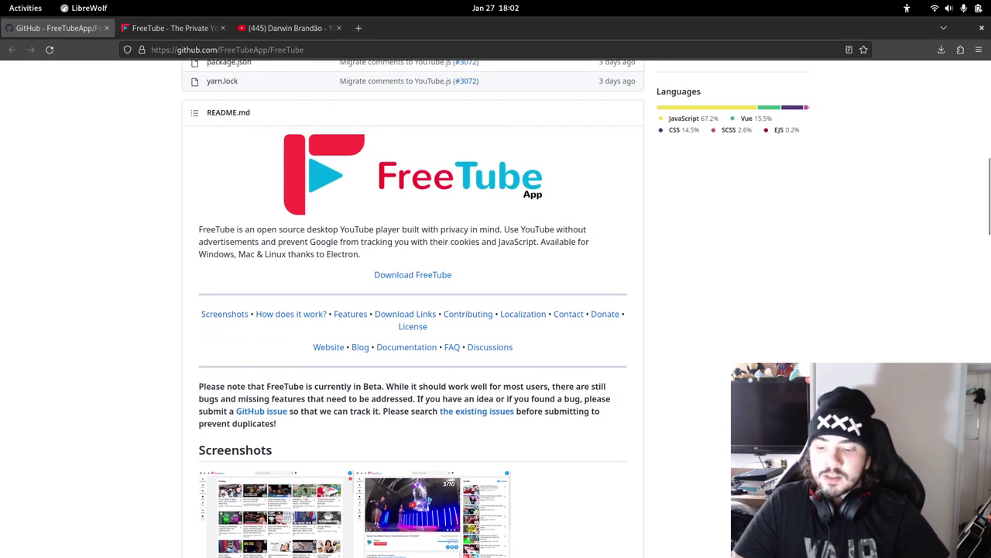
key(super)
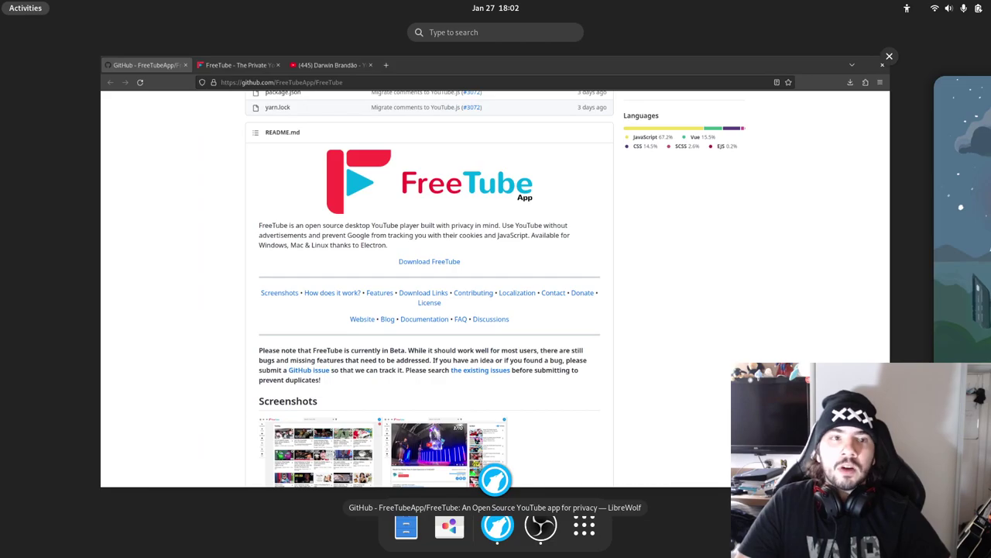
scroll(495, 271, down, 1)
scroll(494, 271, up, 1)
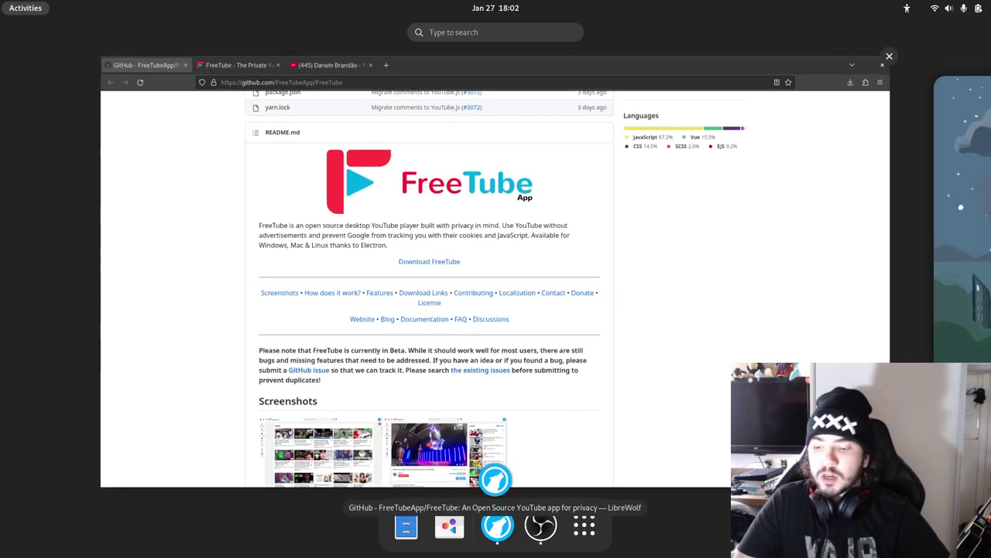
scroll(495, 286, down, 1)
scroll(496, 287, up, 1)
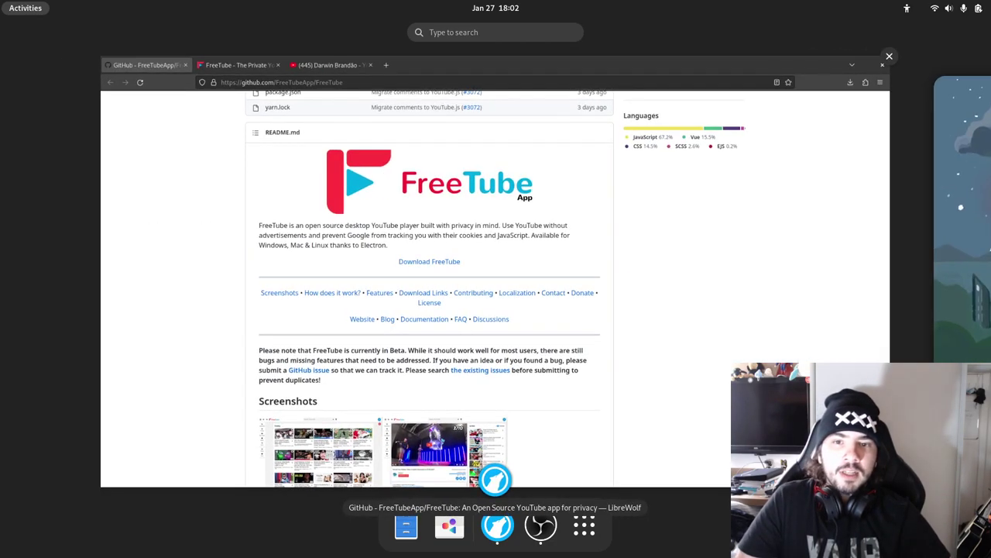
click(495, 287)
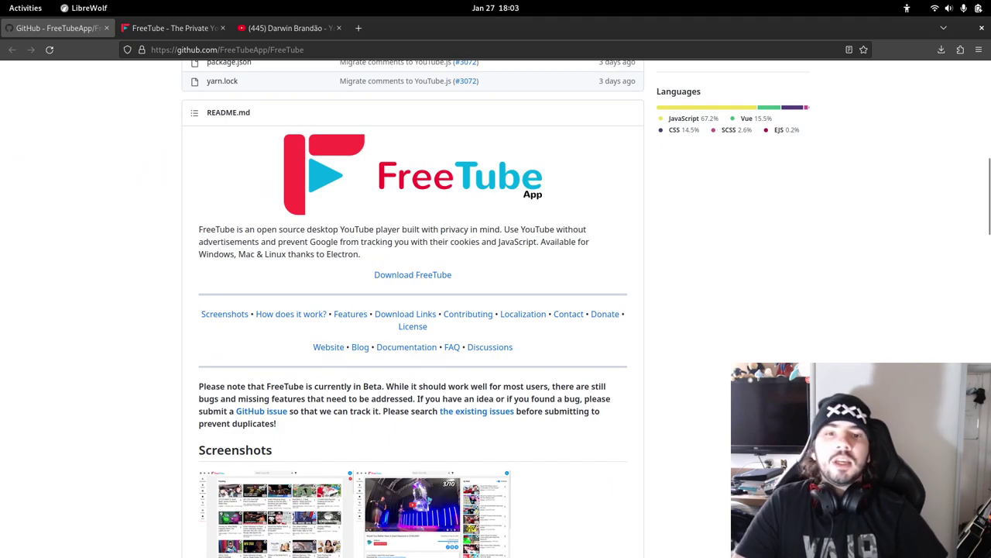
- Open the Software store and search it for "freetube"
key(super)
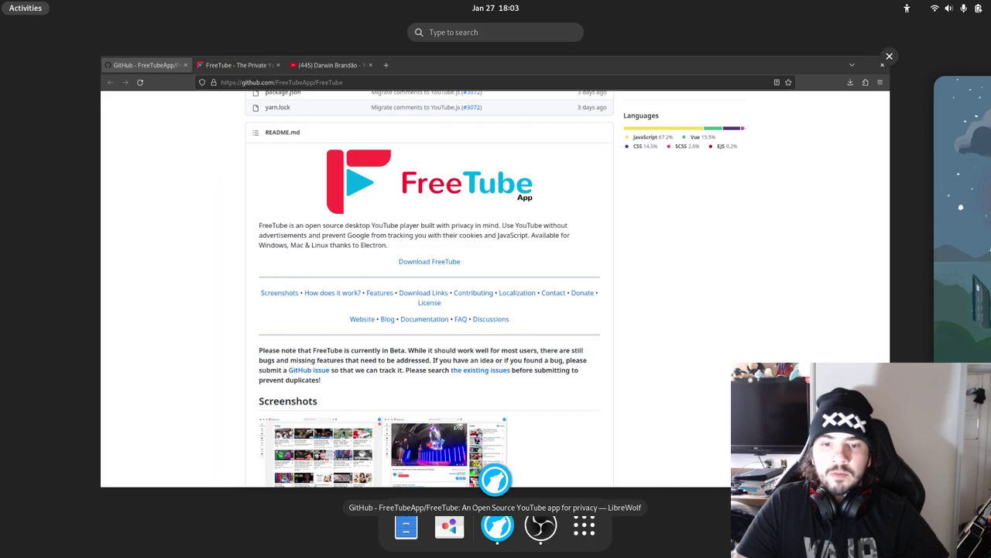
click(450, 526)
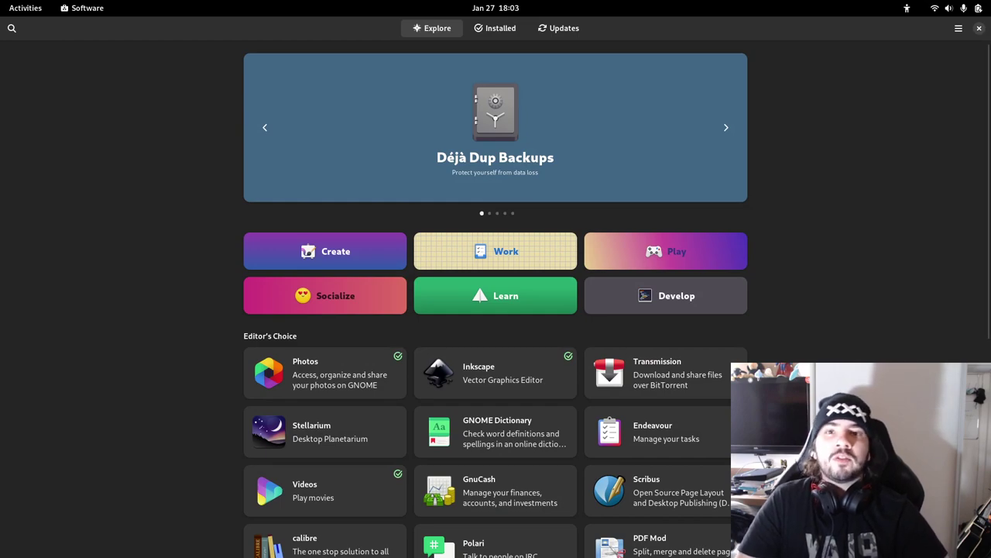
text(freetube)
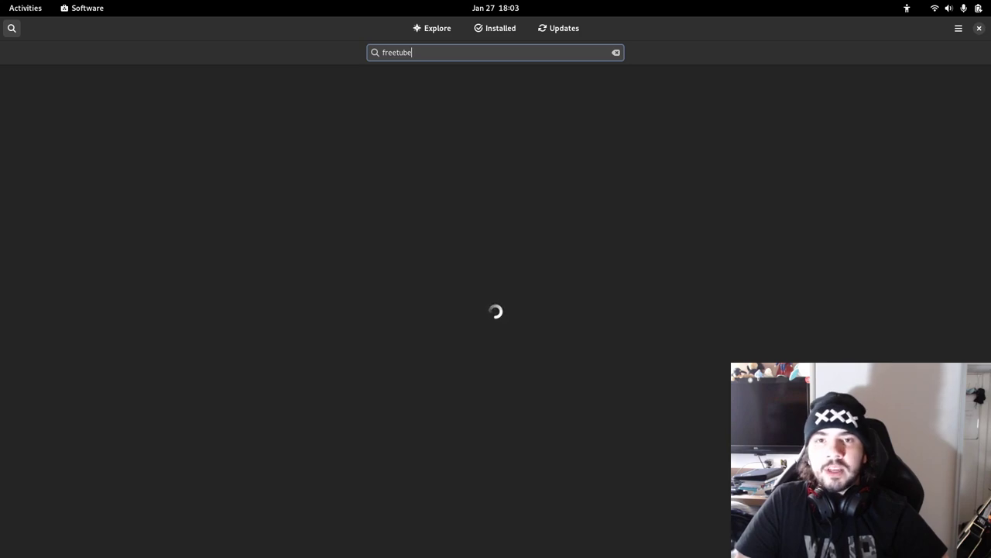
key(super)
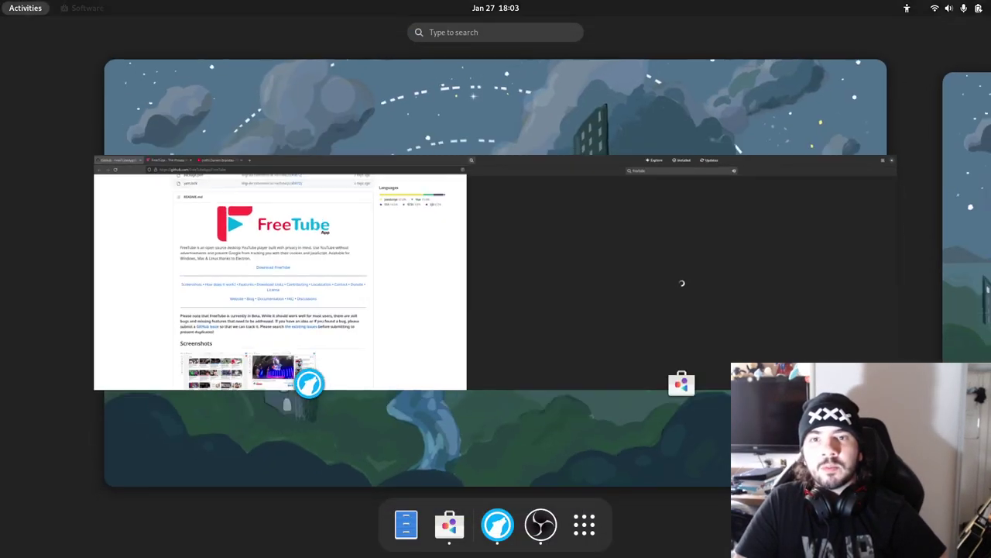
click(295, 271)
click(172, 28)
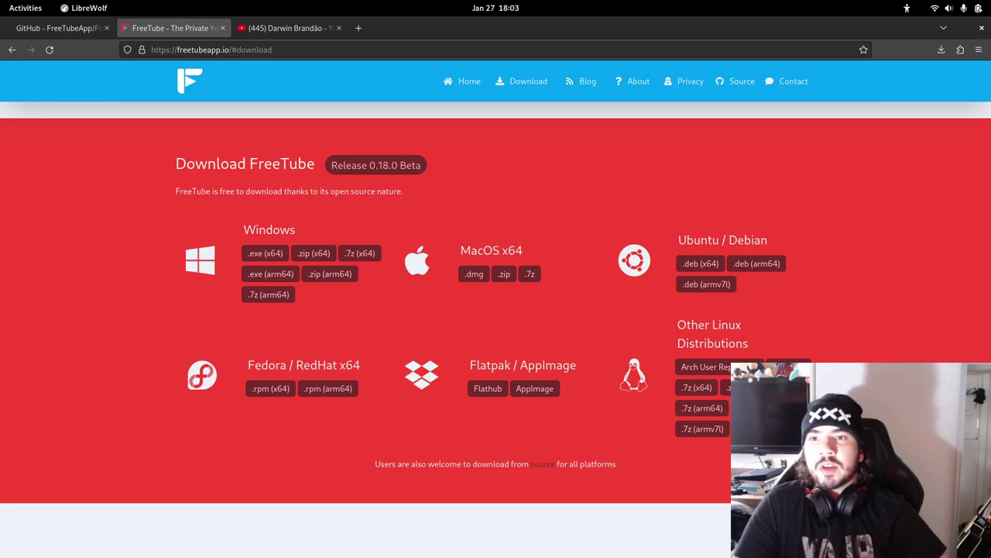
drag(231, 50, 274, 49)
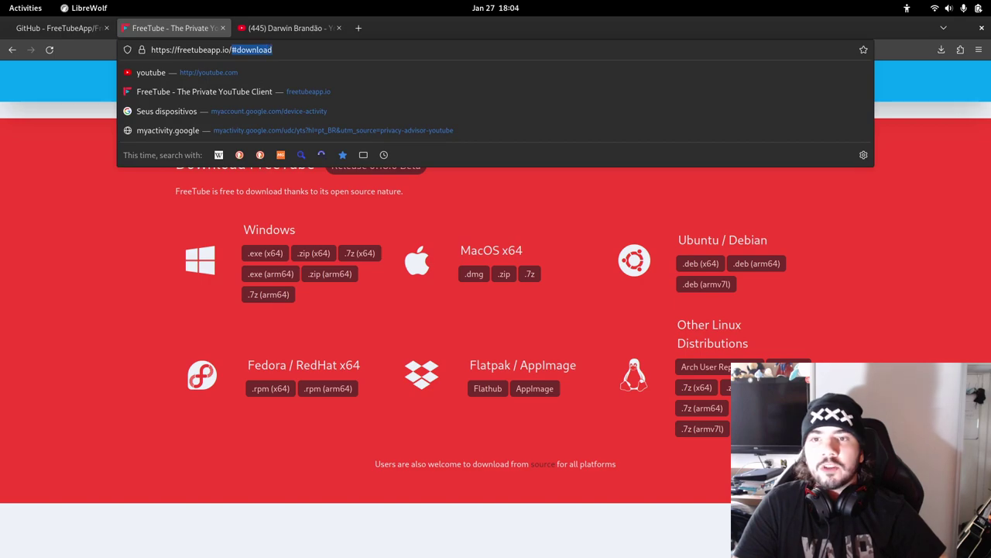
text(\)
key(Return)
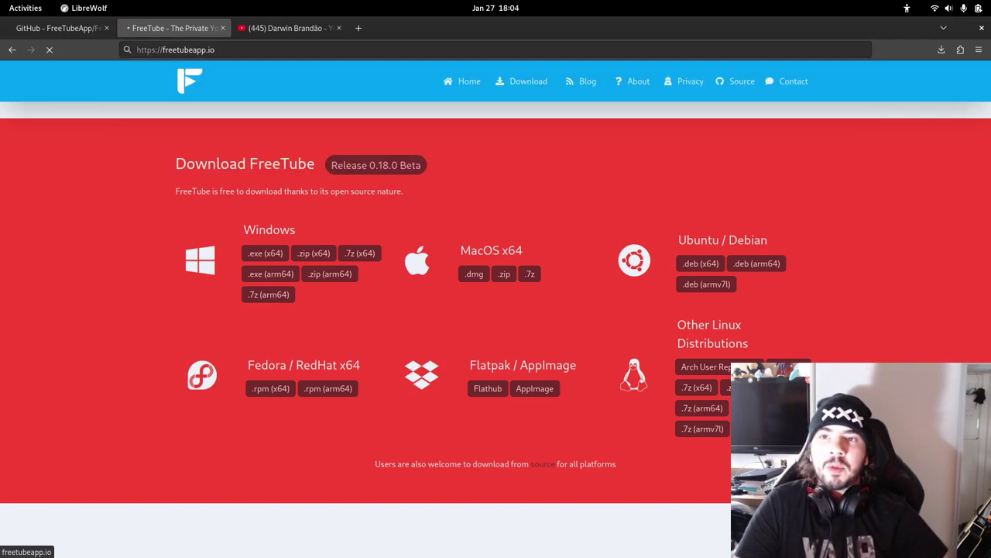
click(215, 50)
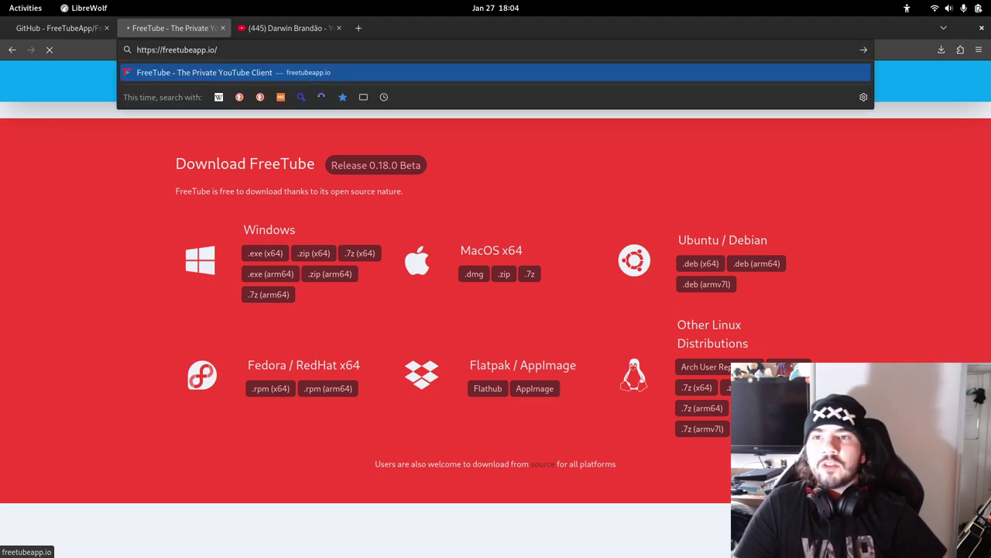
key(Return)
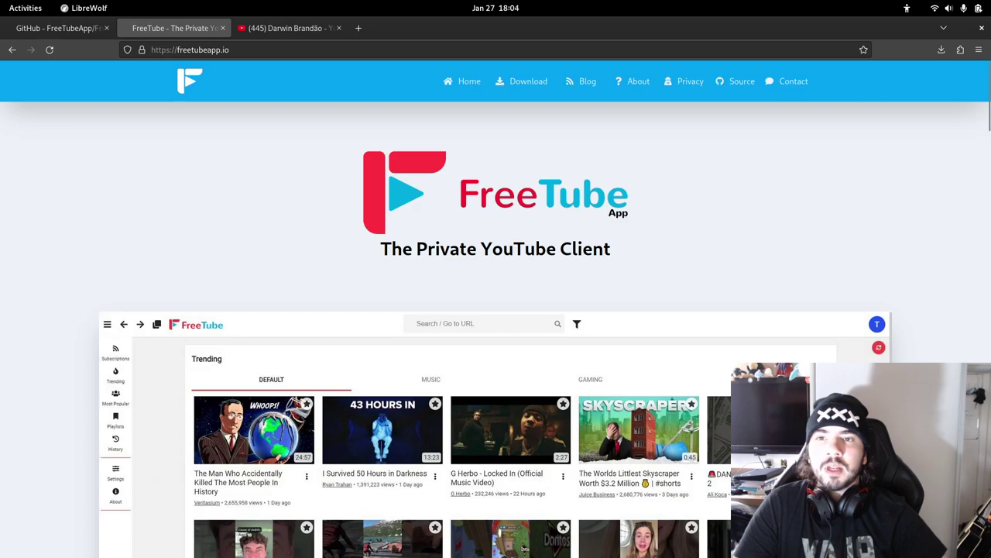
- Go to the FreeTube site's Download section and examine the packages offered for Windows, macOS and Linux
scroll(496, 310, down, 3)
scroll(496, 310, up, 3)
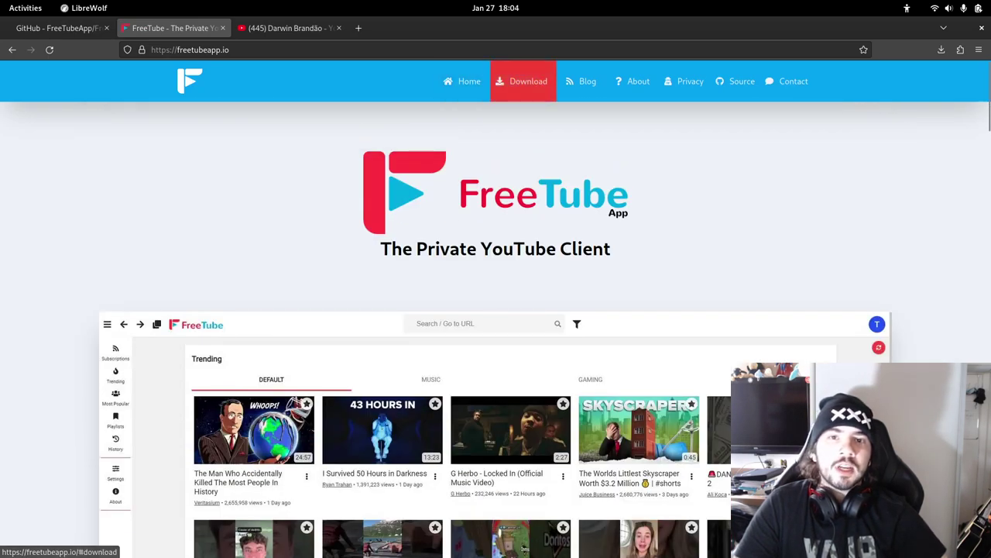
click(527, 81)
drag(175, 161, 731, 431)
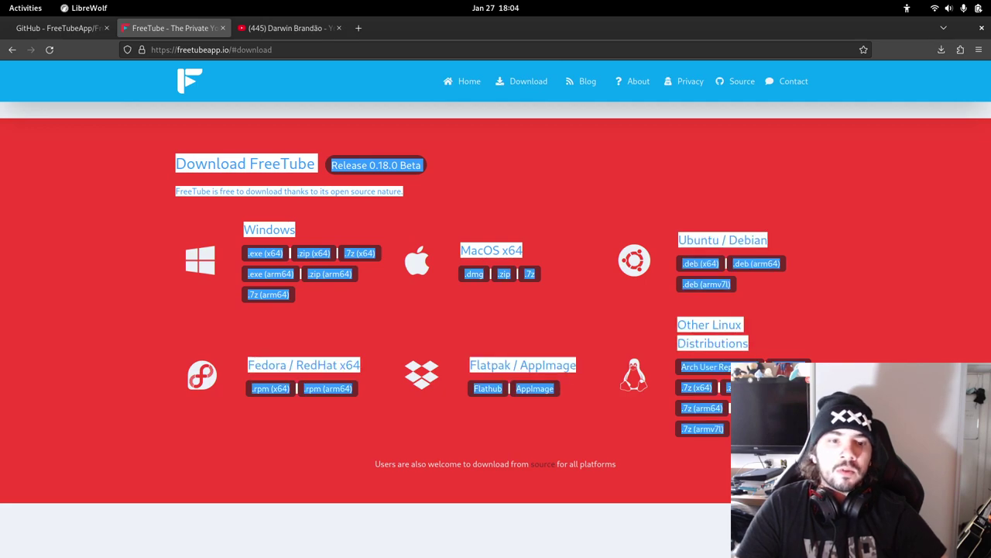
click(731, 431)
double_click(269, 230)
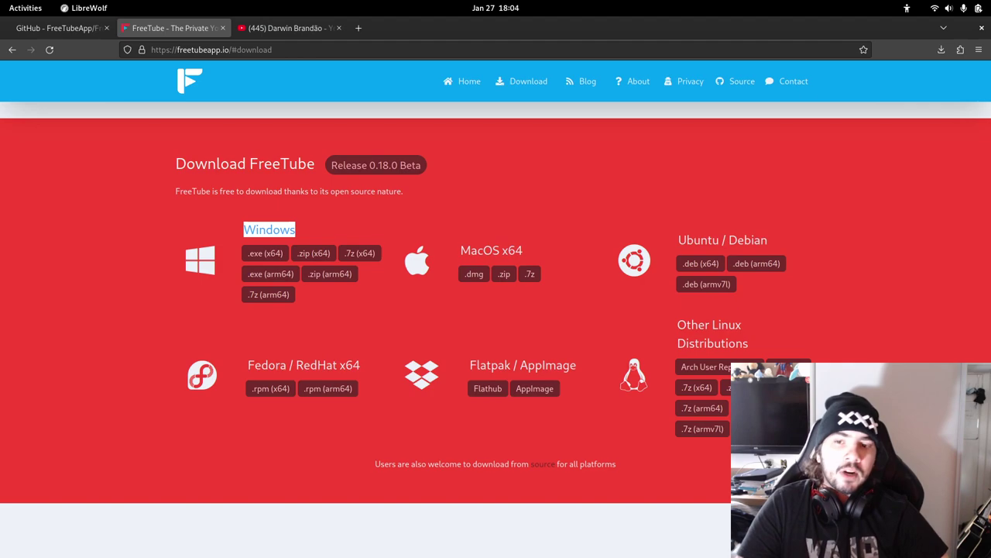
drag(470, 364, 521, 365)
click(576, 365)
click(521, 365)
scroll(496, 310, down, 4)
scroll(496, 310, up, 3)
scroll(496, 310, up, 2)
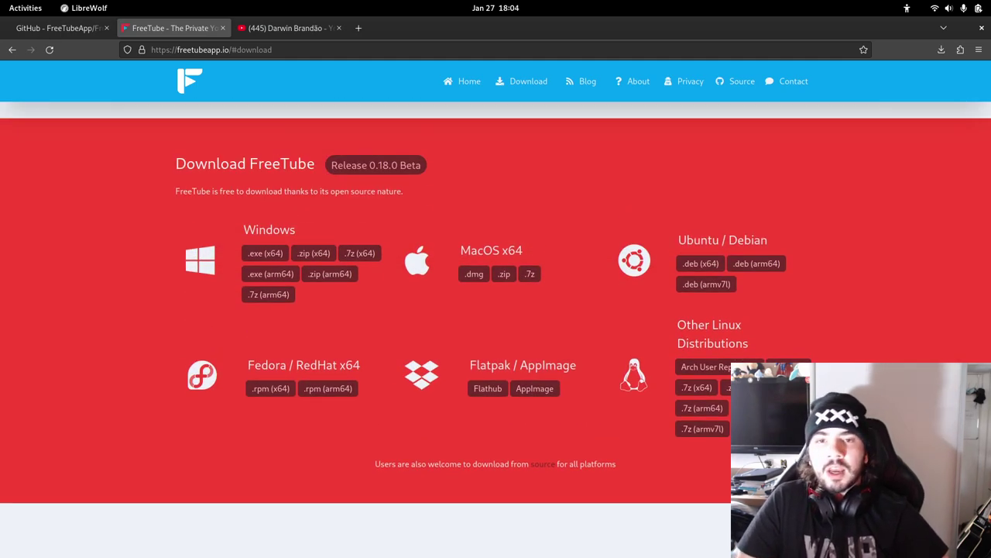
- Return to the Software store and look through FreeTube's details page, including its description, version information and reviews
key(super)
click(643, 364)
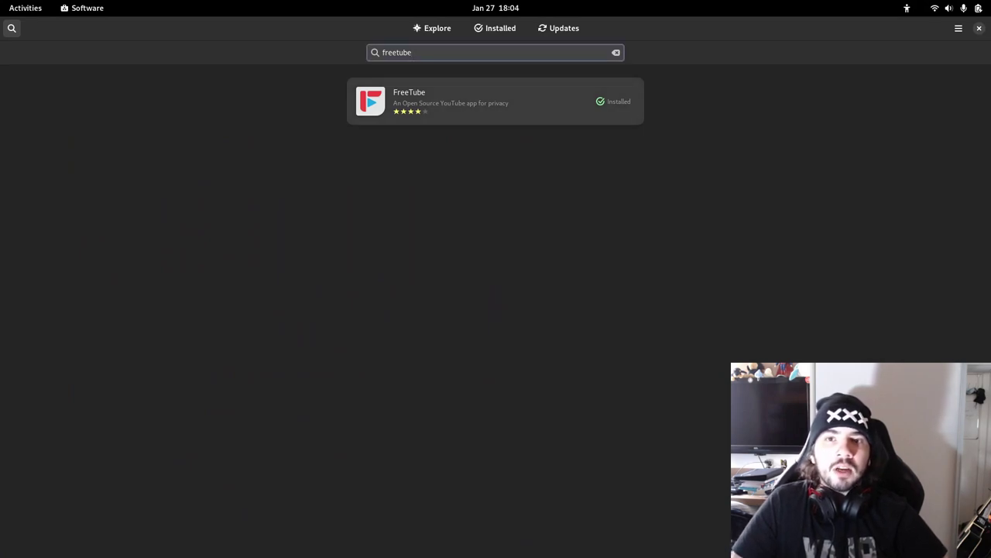
click(495, 101)
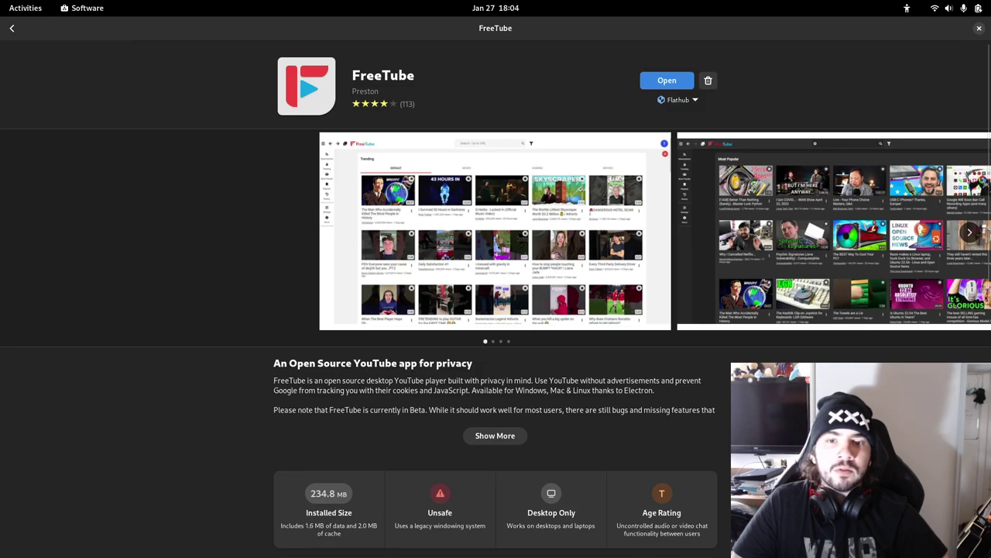
scroll(495, 310, down, 10)
scroll(496, 310, up, 8)
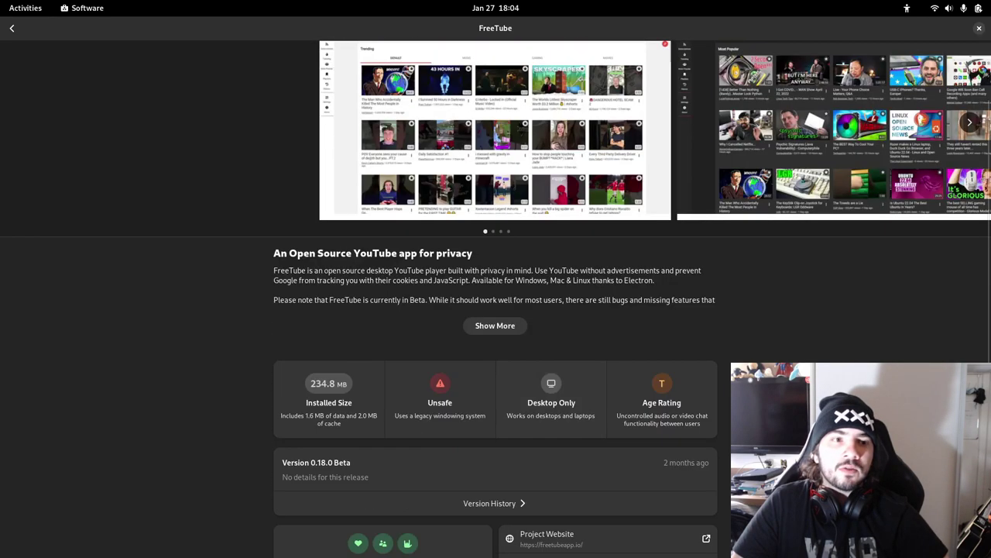
scroll(496, 310, down, 10)
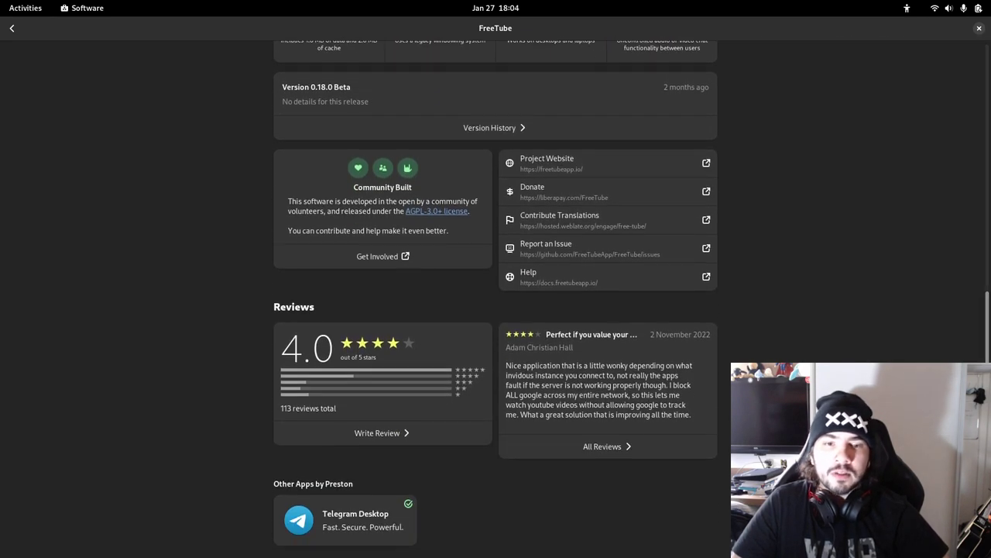
scroll(496, 310, up, 5)
scroll(496, 310, down, 4)
scroll(495, 310, up, 6)
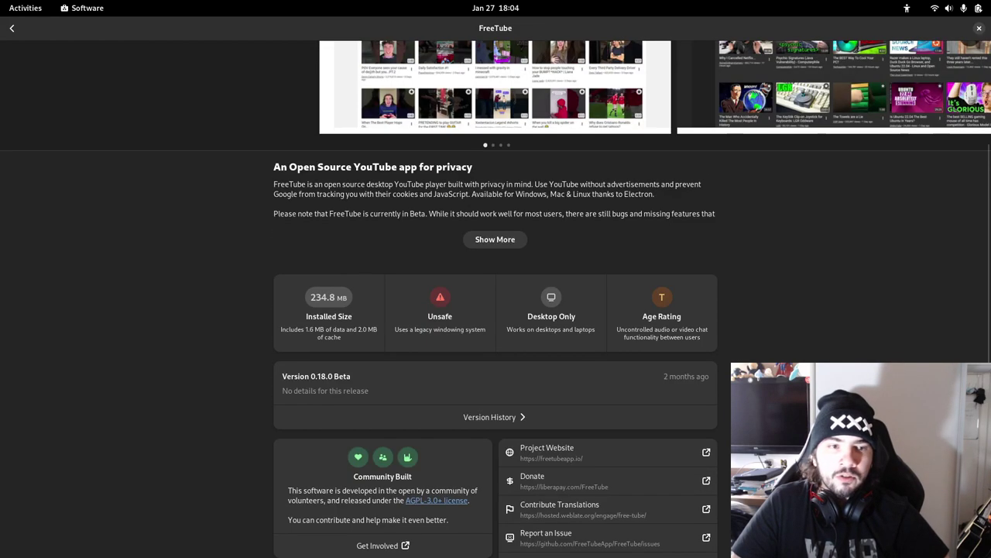
scroll(496, 310, up, 3)
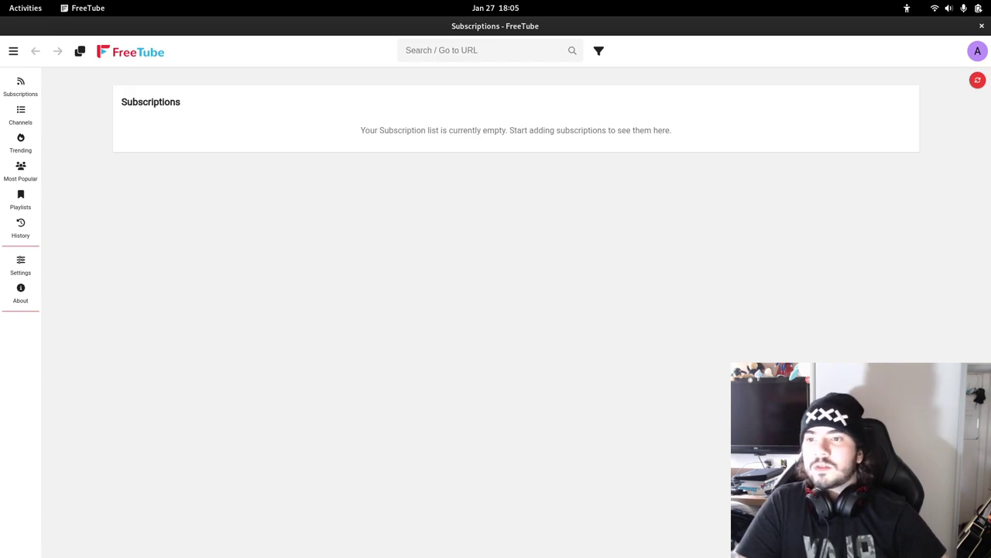
- In FreeTube, open the Theme Settings and choose System Default as the base theme
click(20, 265)
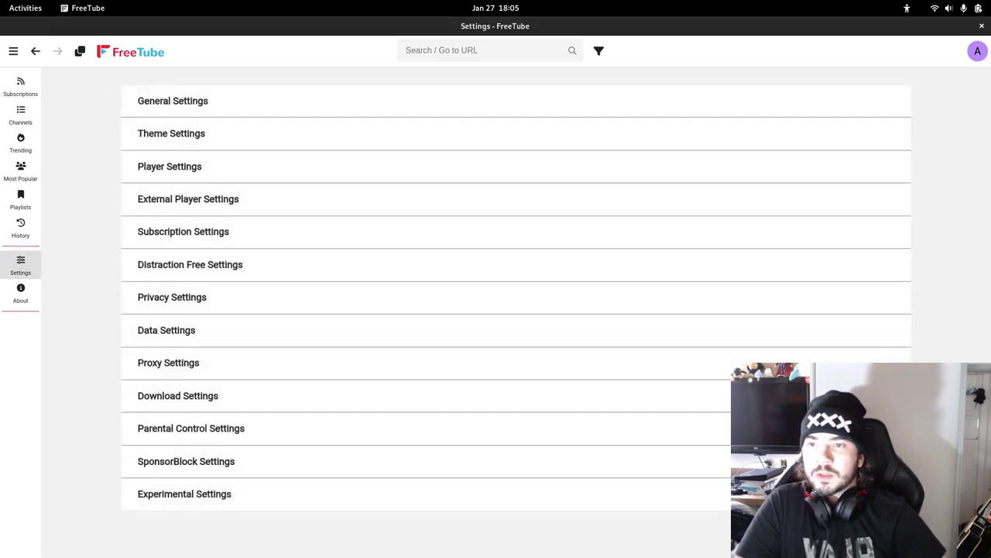
click(171, 133)
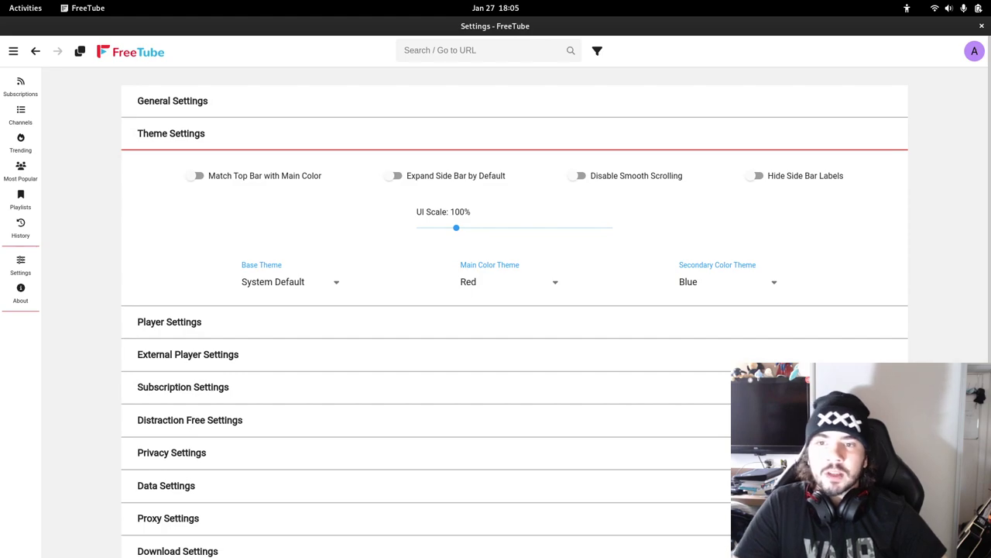
click(290, 282)
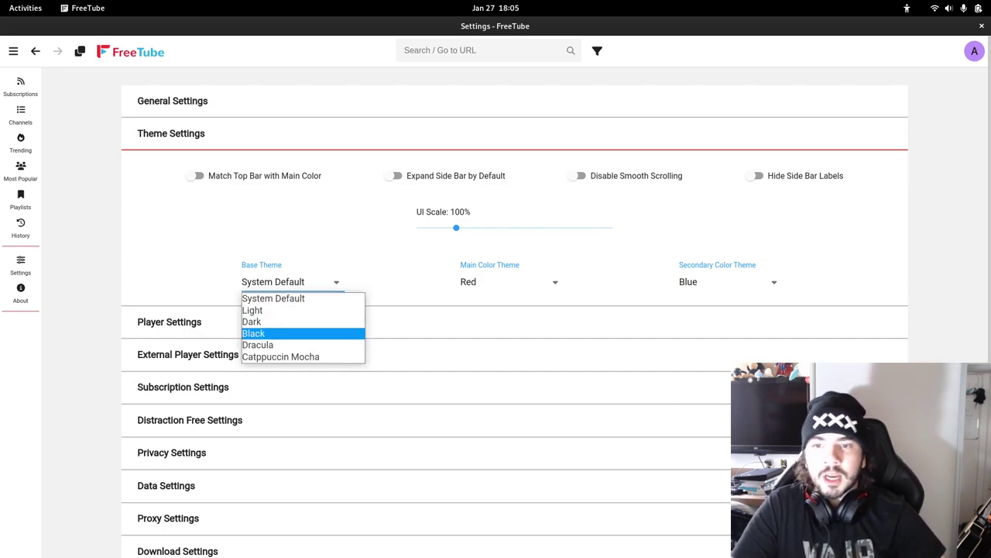
click(303, 298)
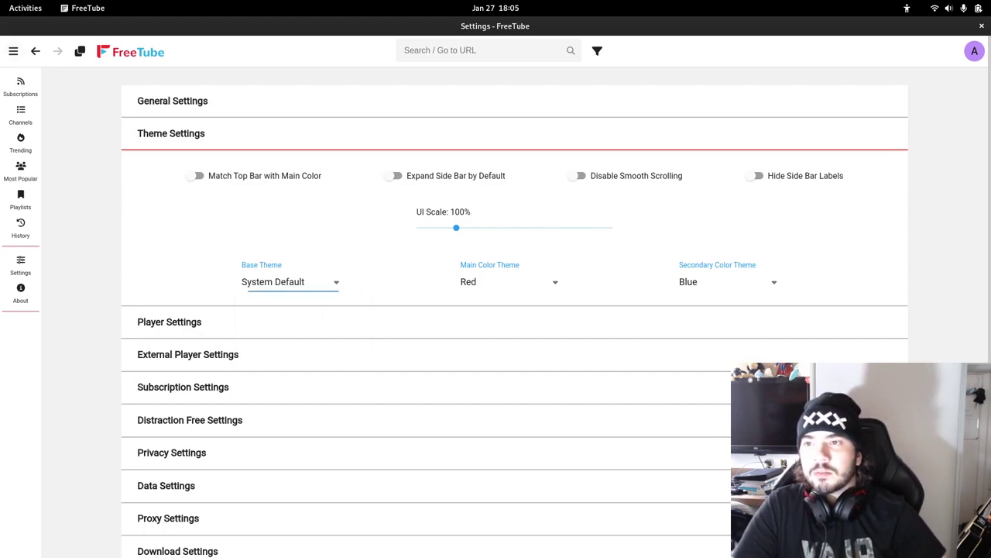
- Expand the collapsed navigation side bar and leave the Theme Settings section open
click(13, 50)
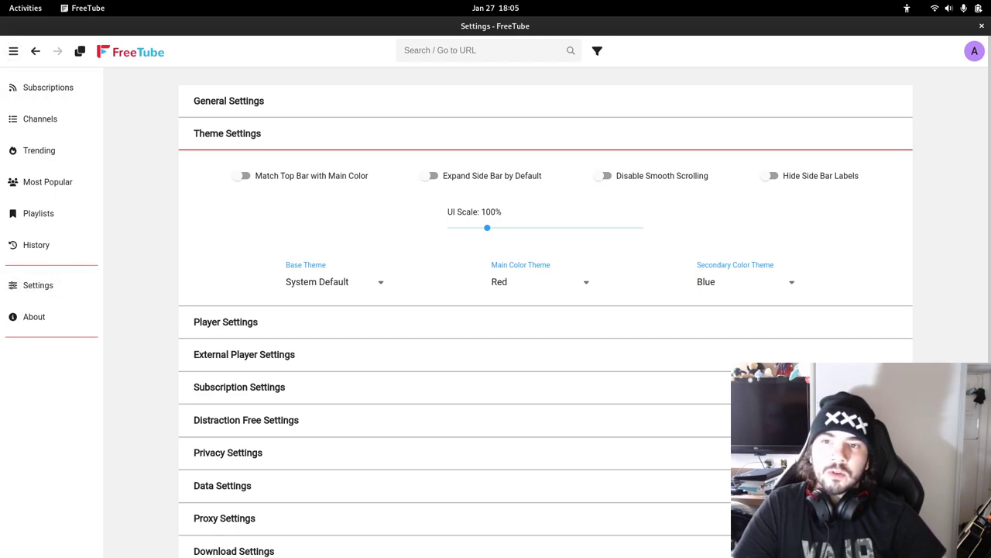
click(227, 133)
click(227, 133)
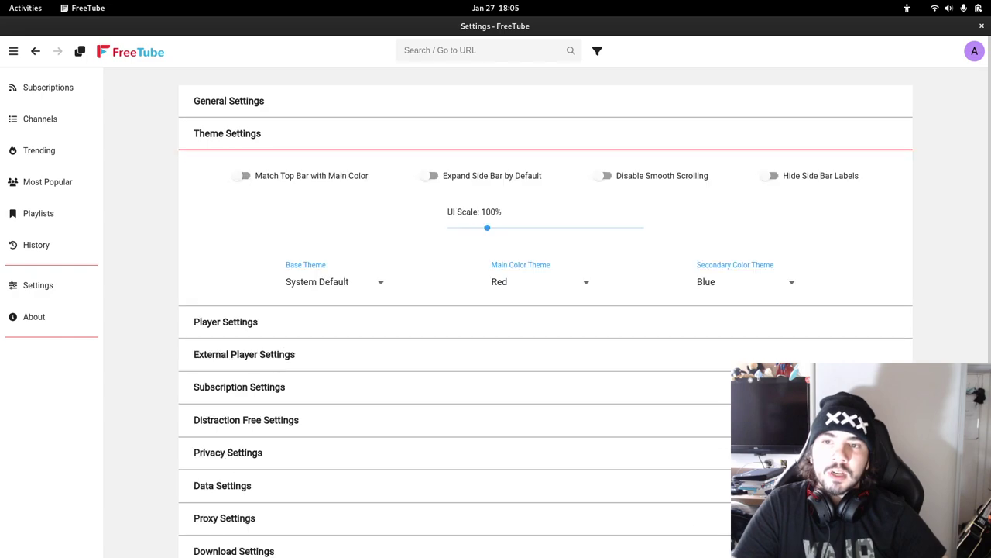
- Try out the Dark base theme, followed by the Black base theme
key(space)
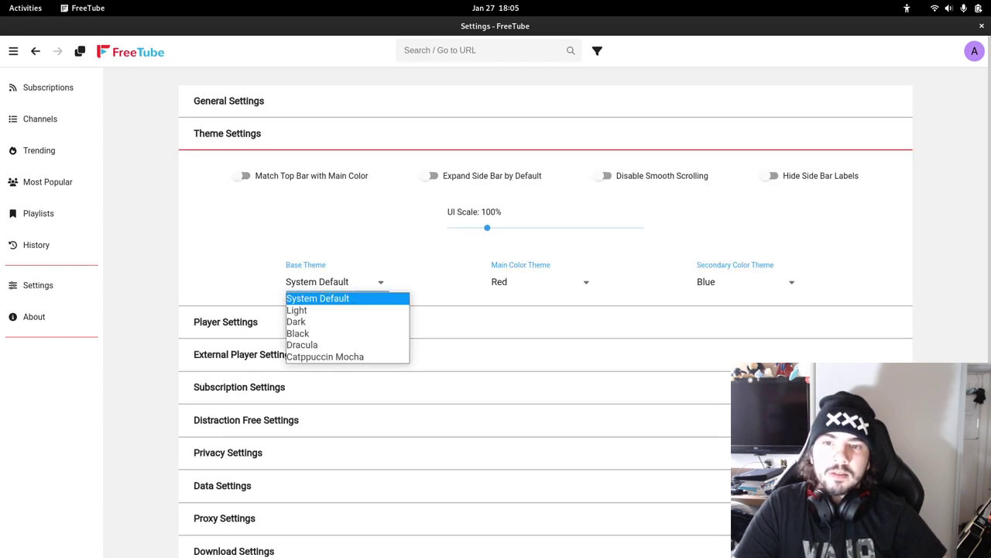
key(Down)
key(Down)
key(Return)
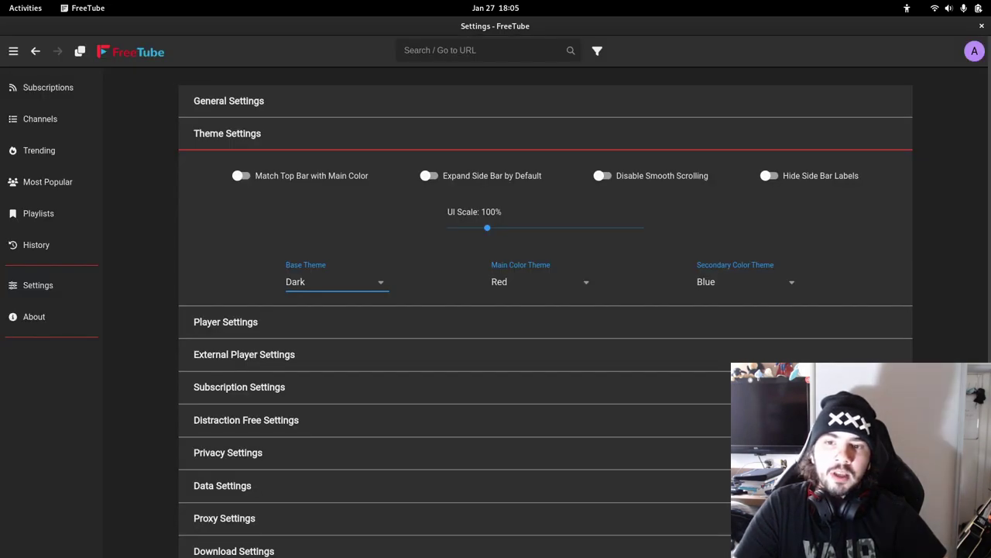
key(space)
key(Down)
key(Return)
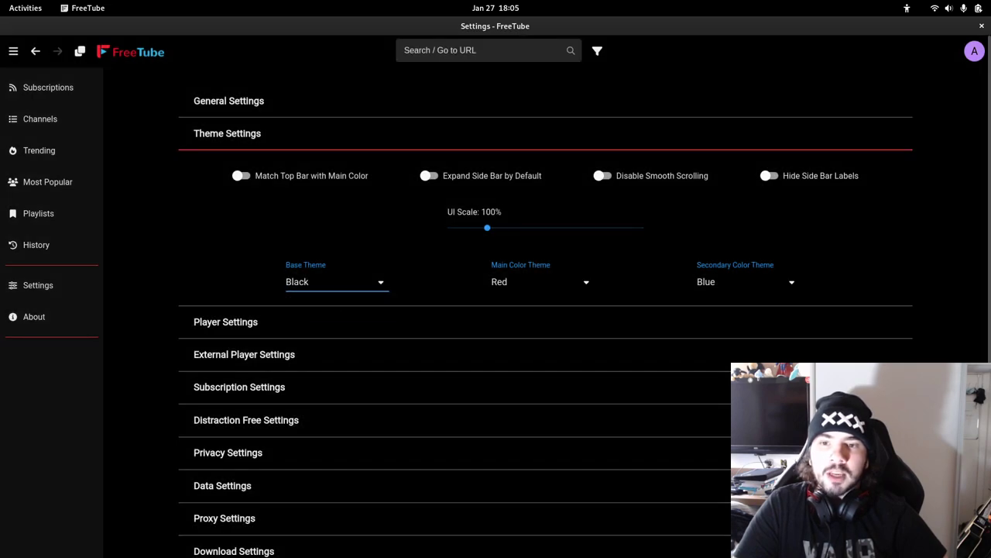
- Try out the Dracula base theme and switch on to Catppuccin Mocha
key(space)
key(Down)
key(Return)
key(space)
key(Down)
key(Return)
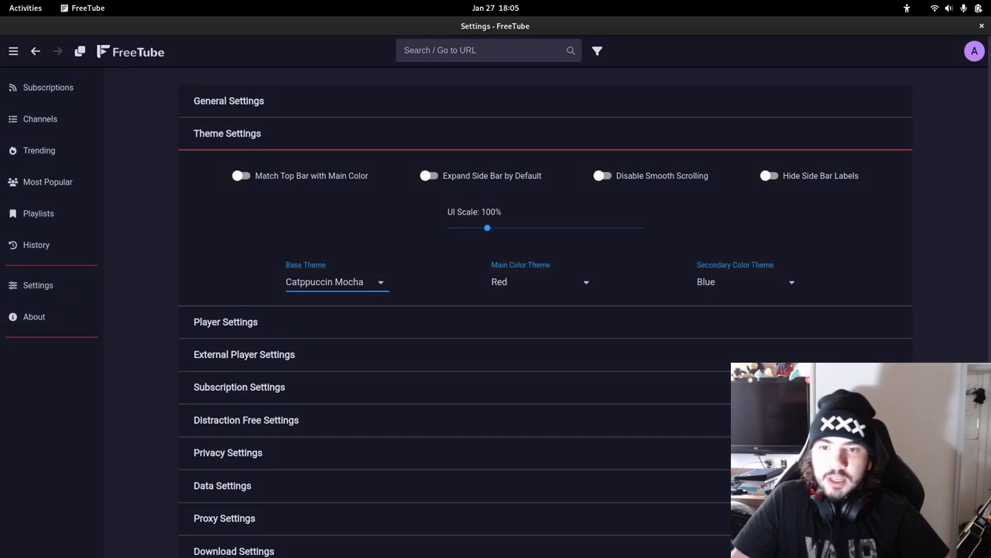
- Change the base theme to Dark and collapse the Theme Settings section
key(space)
key(Up)
key(Up)
key(Up)
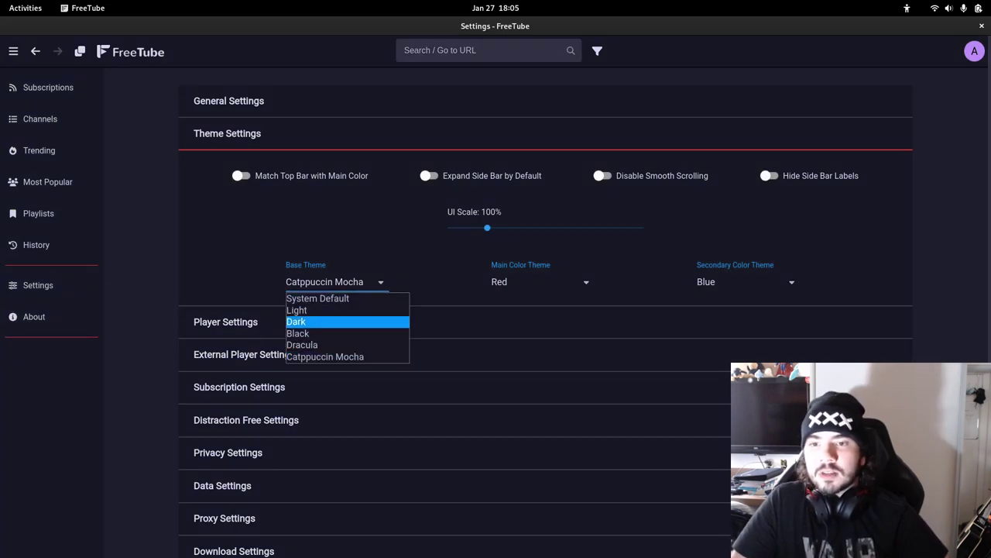
key(Return)
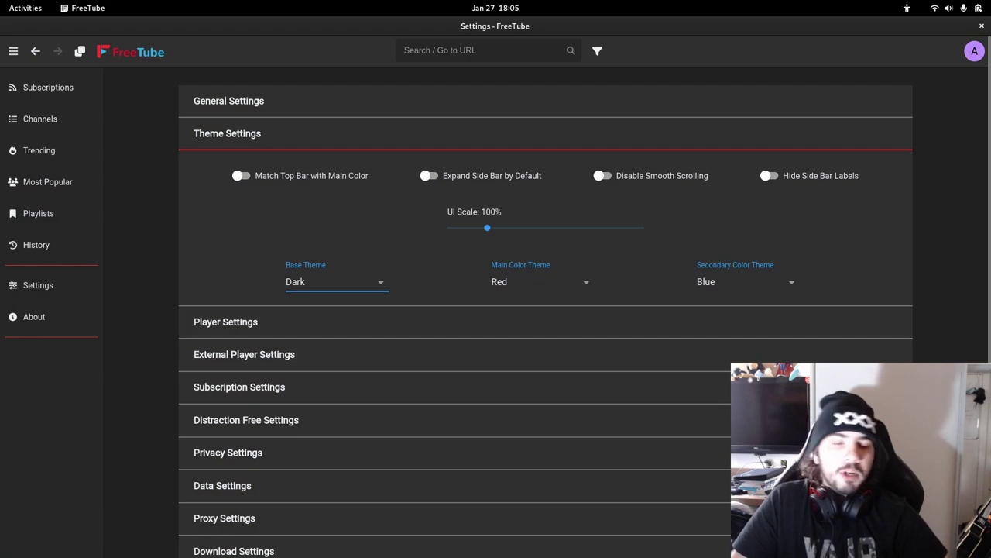
key(Return)
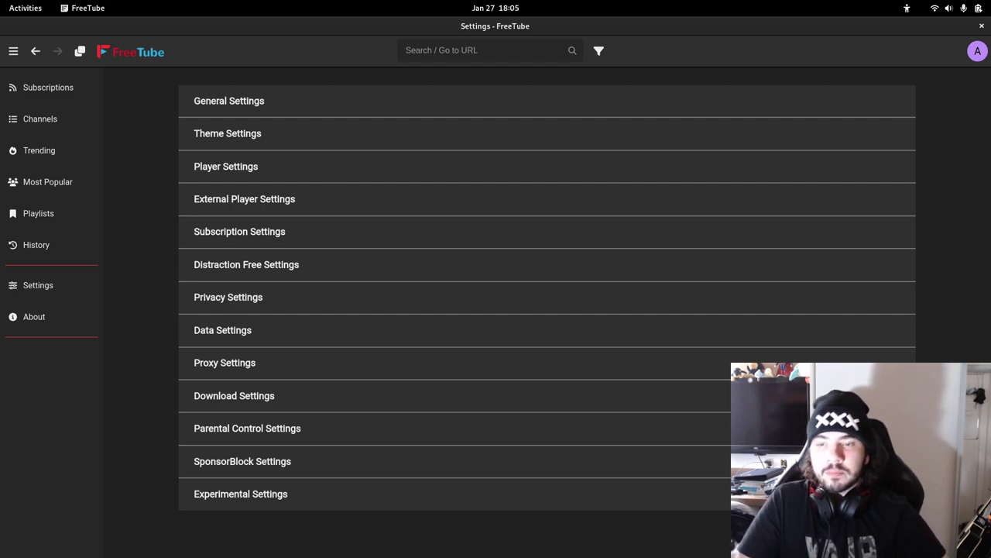
- Expand the Data Settings section and review the import and export options for subscriptions, history and playlists
click(222, 330)
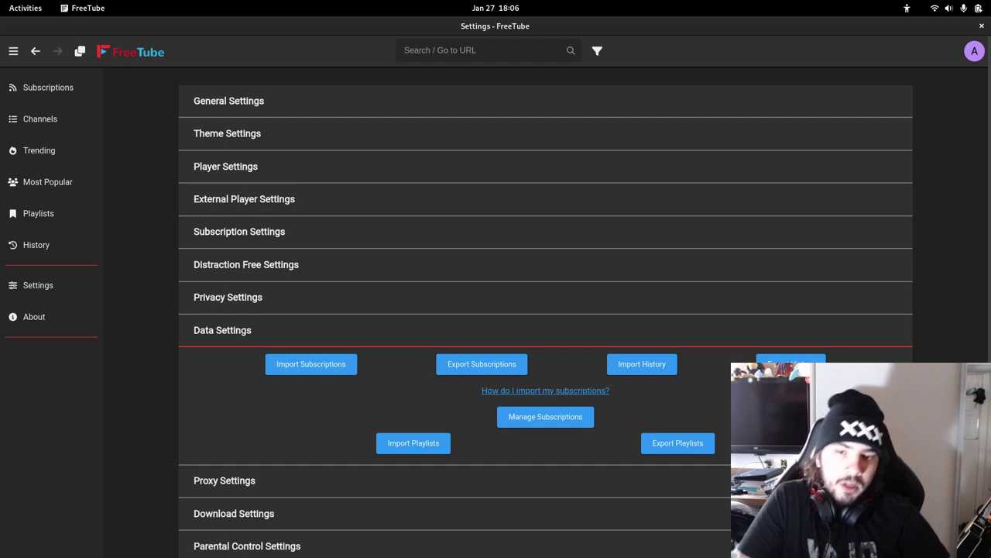
scroll(545, 310, down, 2)
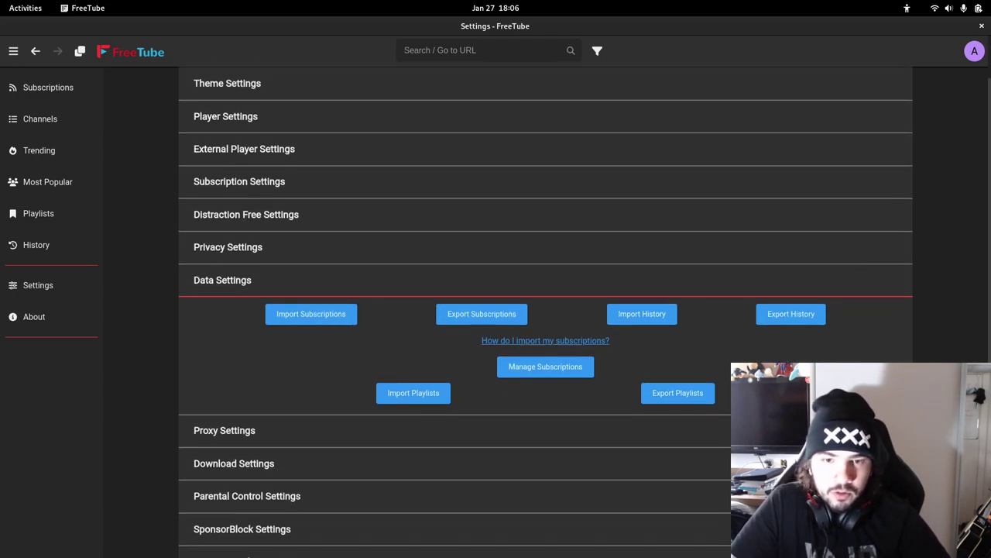
scroll(545, 310, down, 1)
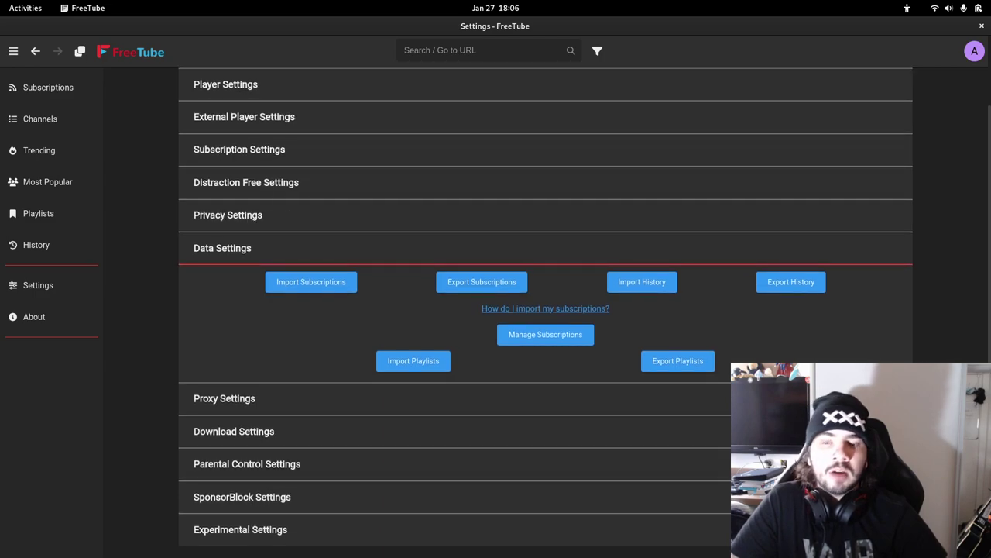
scroll(545, 310, down, 1)
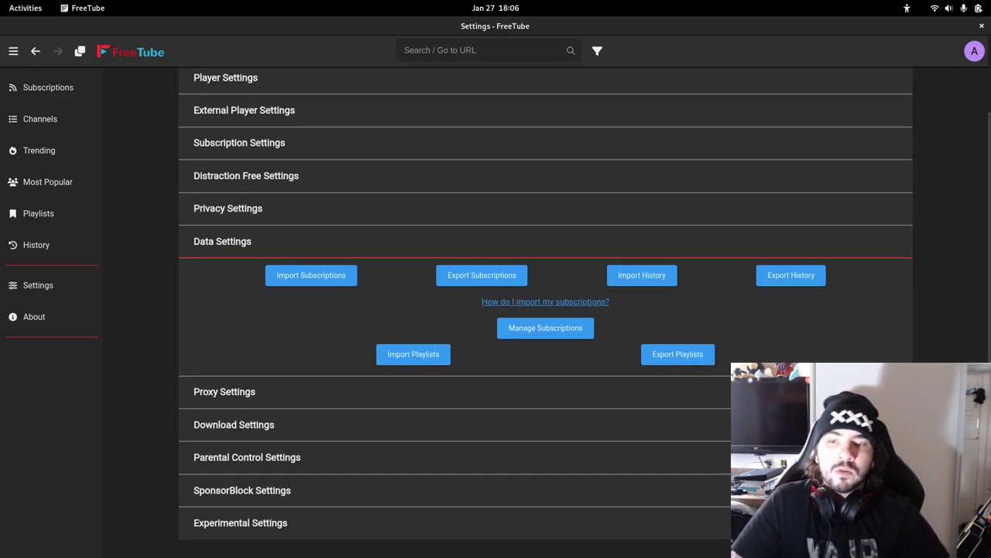
- Switch to LibreWolf and look over the YouTube channel page that is already open there
key(super)
click(390, 203)
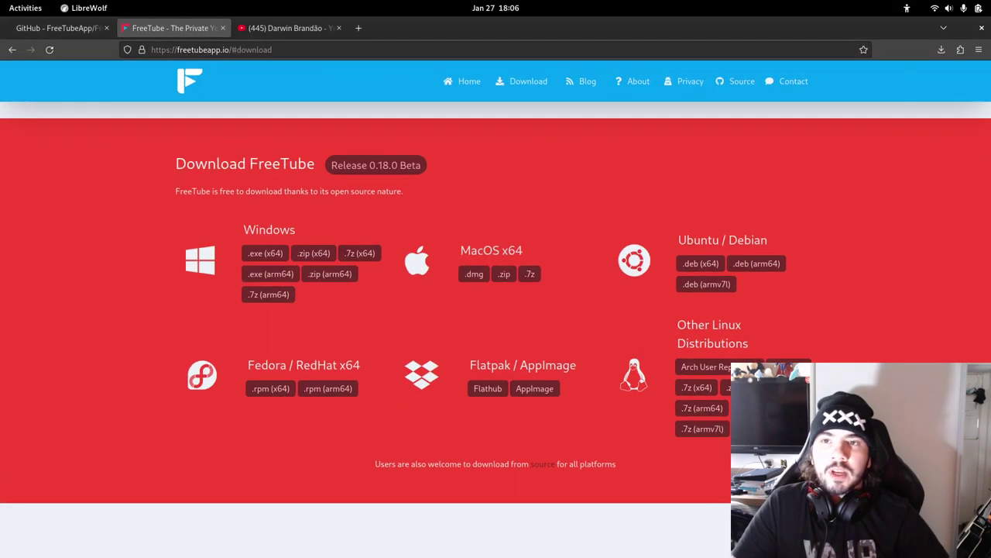
click(290, 28)
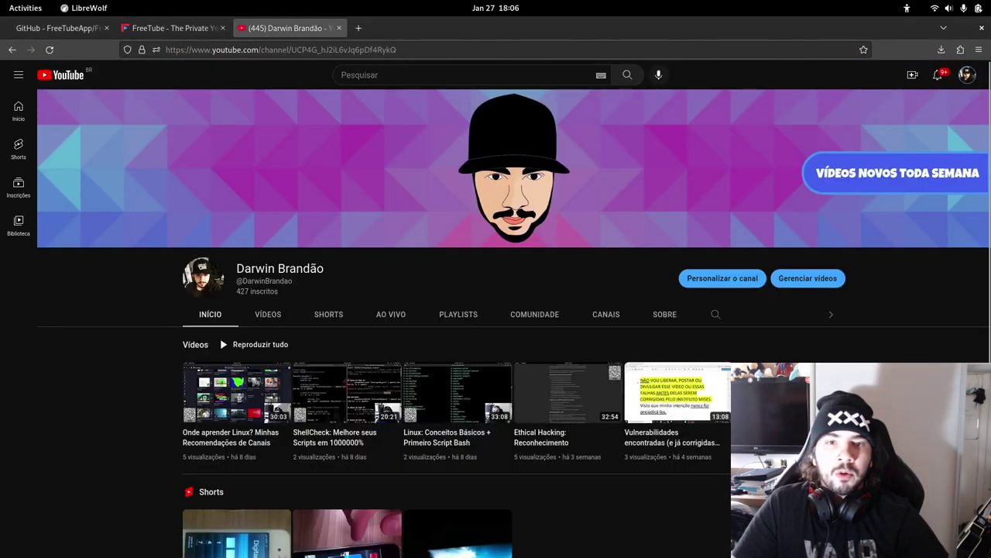
scroll(515, 310, down, 3)
scroll(514, 310, up, 3)
scroll(514, 310, down, 4)
scroll(514, 309, down, 1)
scroll(514, 309, up, 4)
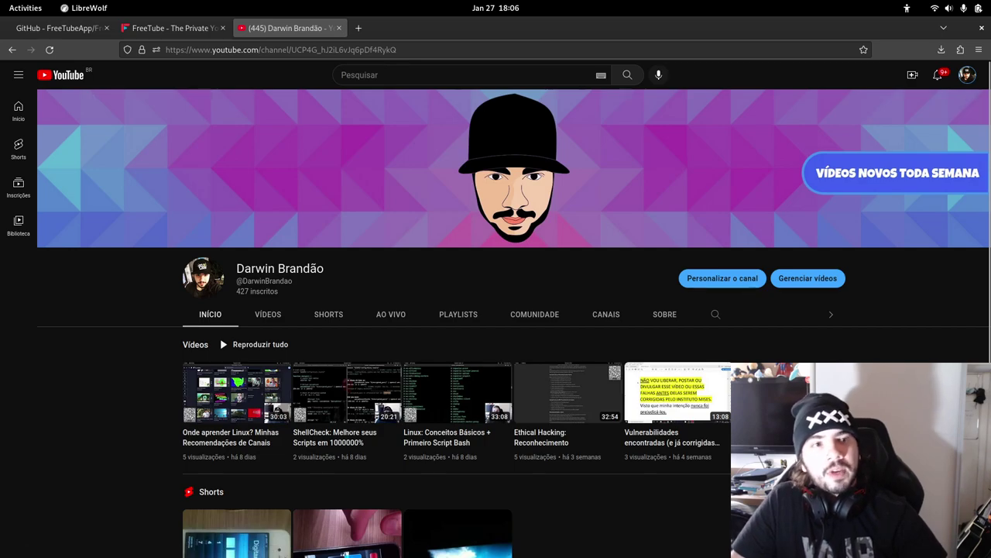
- Open the YouTube account's "Seus dados no YouTube" page and expand the "Seu painel de controle do YouTube" card
click(966, 74)
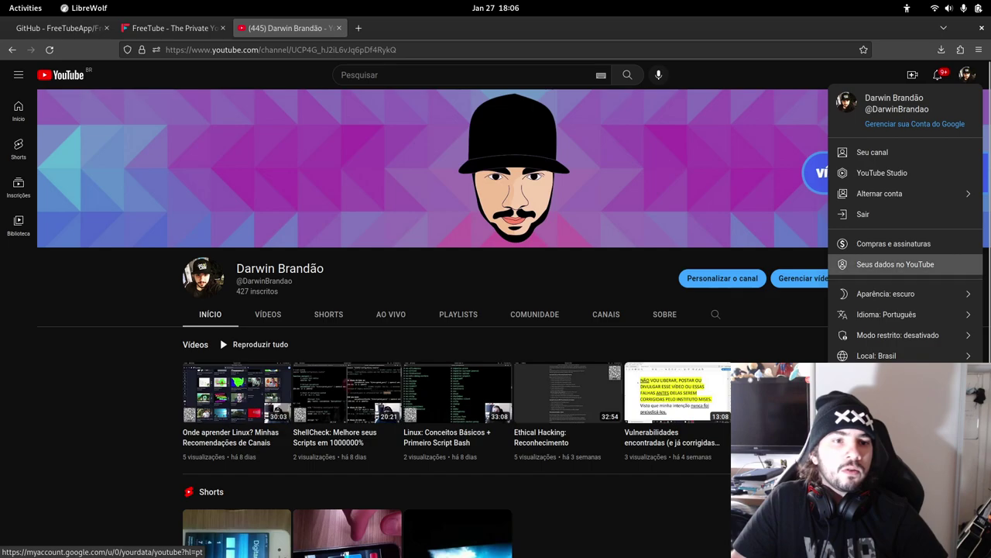
click(895, 264)
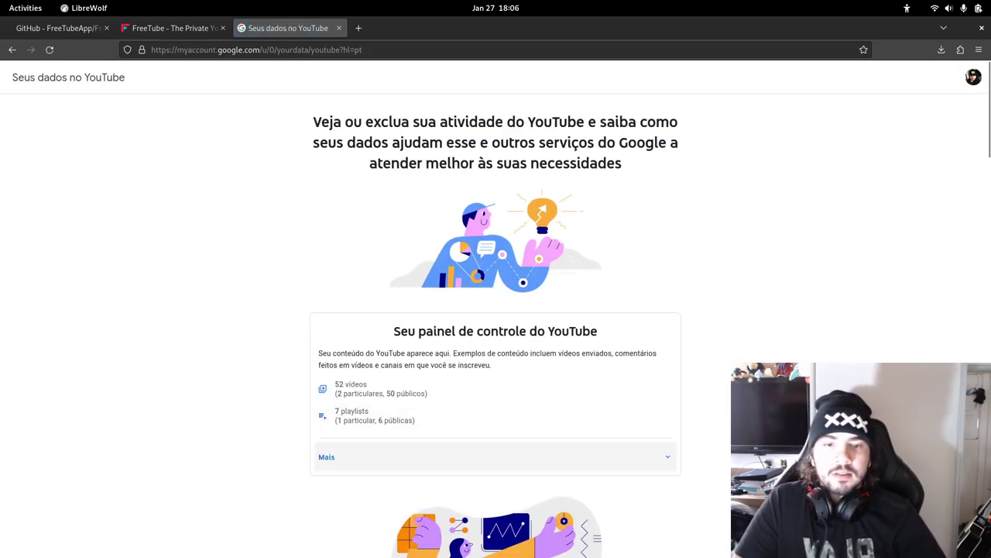
click(496, 457)
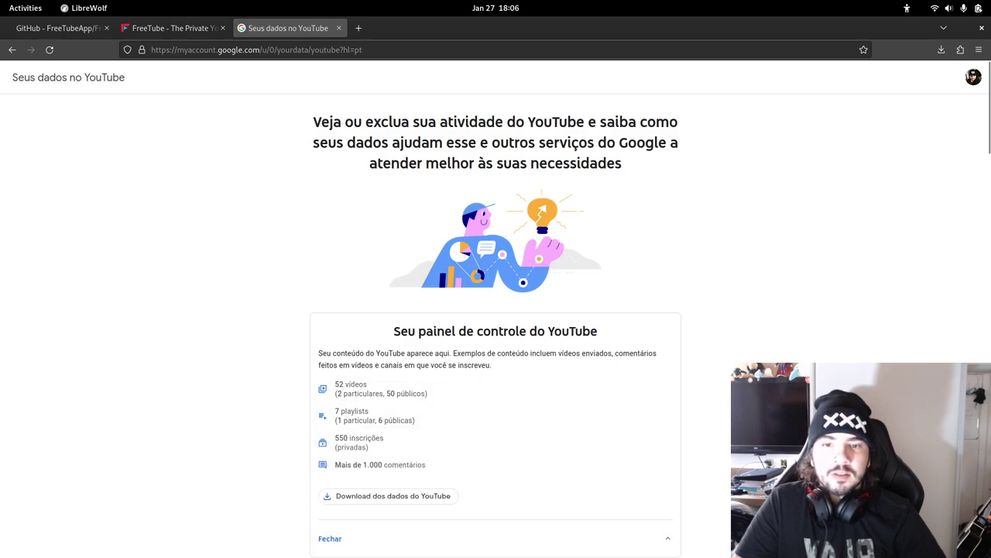
- Go from the YouTube control panel card to Google Takeout through "Download dos dados do YouTube"
drag(597, 330, 394, 331)
click(394, 330)
scroll(495, 393, down, 1)
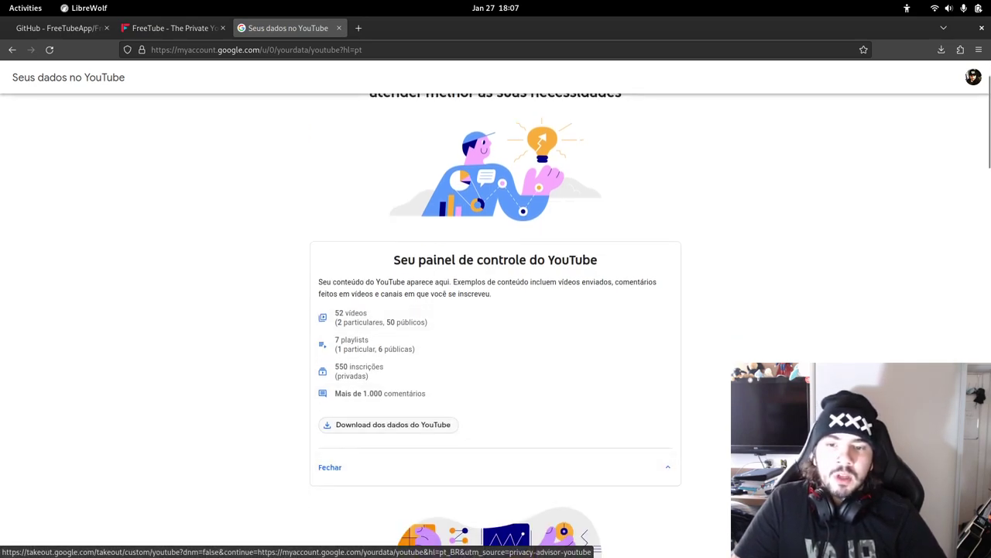
click(388, 425)
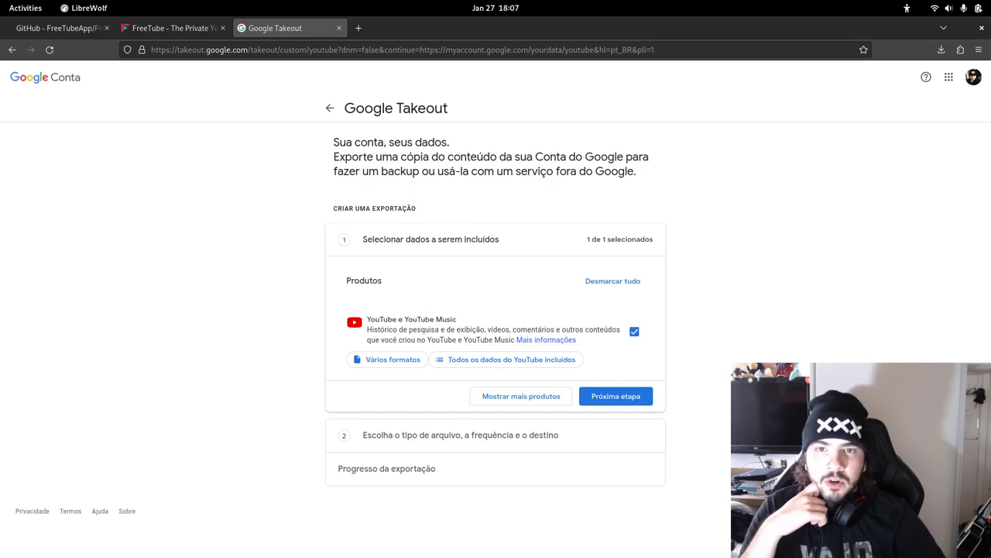
- Read the Google Takeout introduction and the additional information about the YouTube e YouTube Music product
drag(477, 156, 649, 156)
drag(399, 171, 637, 171)
click(636, 171)
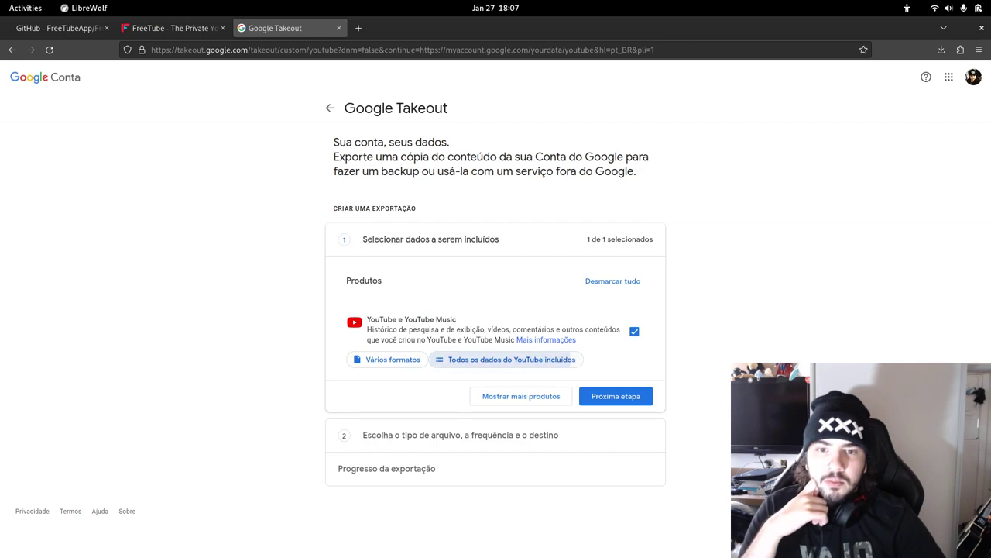
click(505, 359)
key(Escape)
drag(346, 317, 529, 340)
click(542, 339)
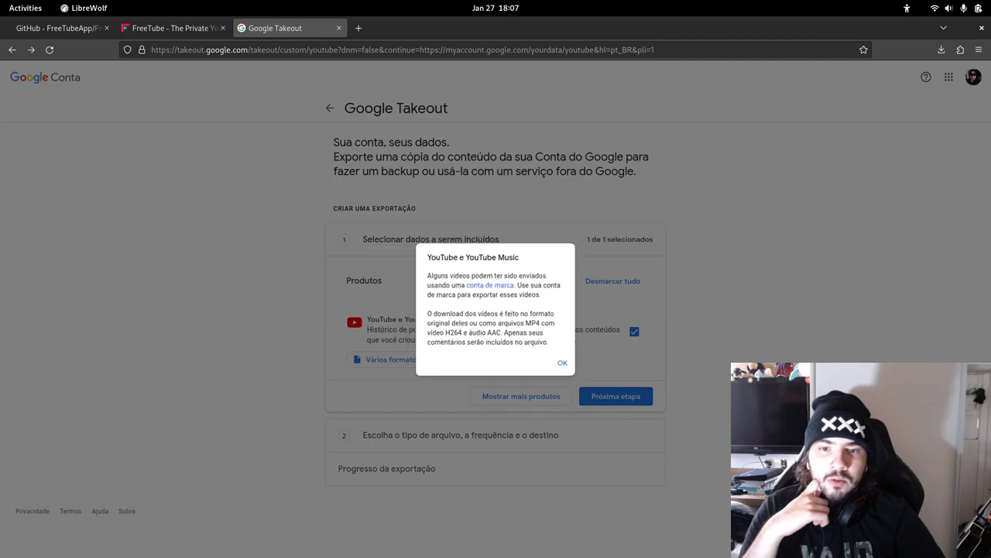
click(566, 365)
- Limit the YouTube data included in the export to "inscrições" only
click(522, 359)
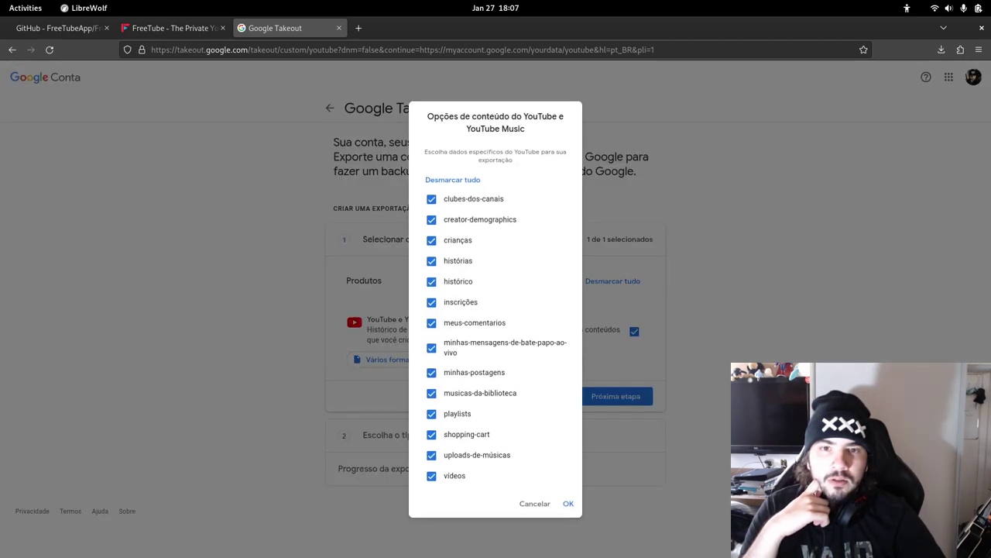
click(452, 179)
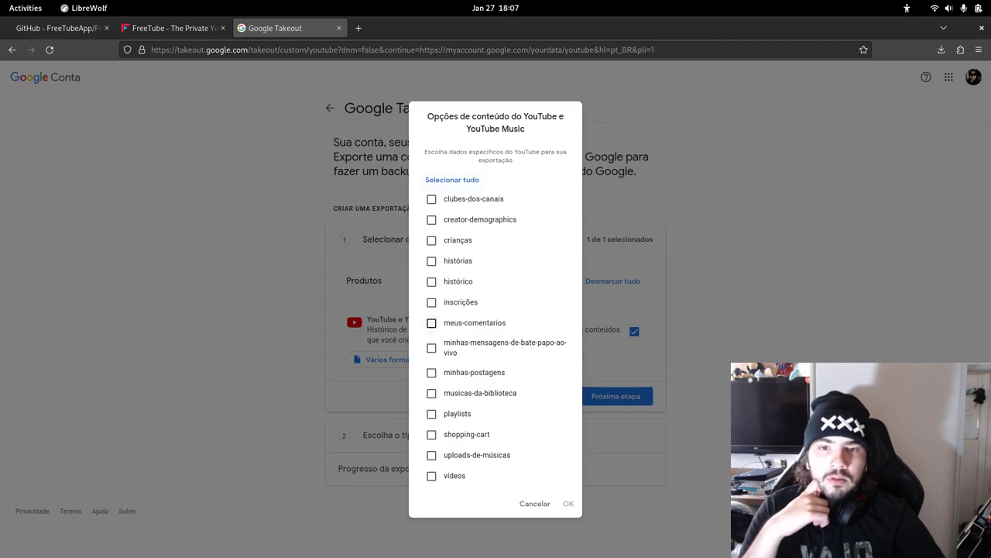
click(431, 302)
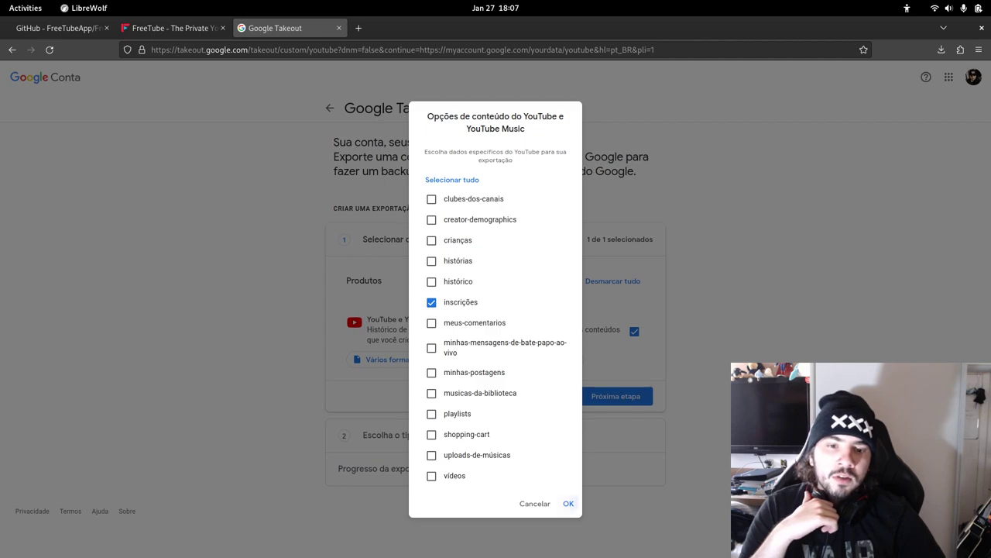
click(569, 504)
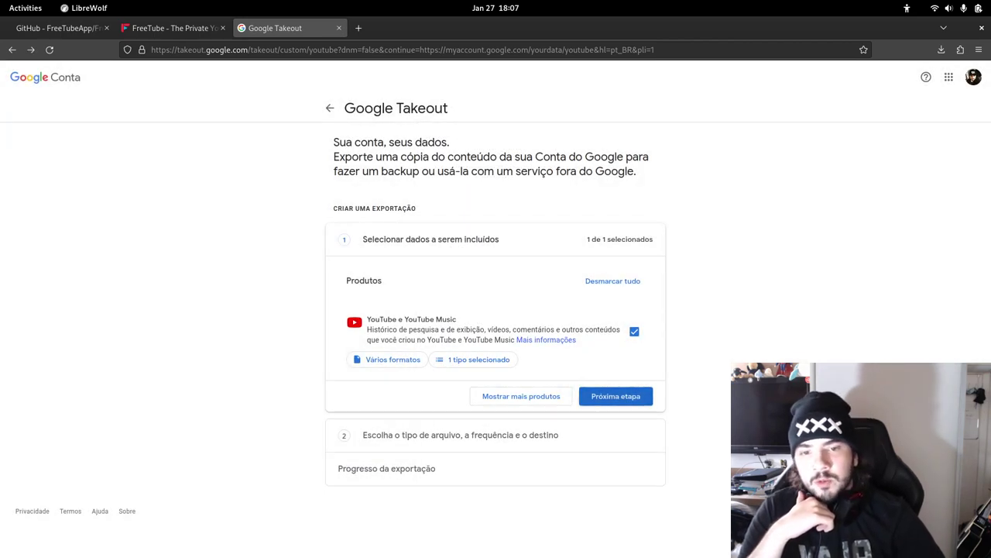
- Create the export as a one-time .zip with a 2 GB file size and the download link sent by e-mail
click(615, 396)
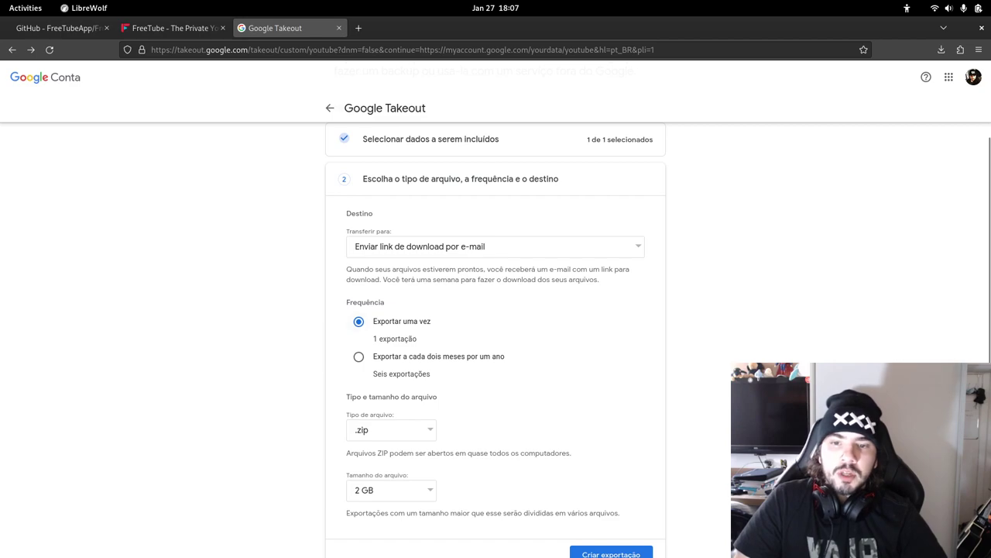
scroll(496, 325, down, 2)
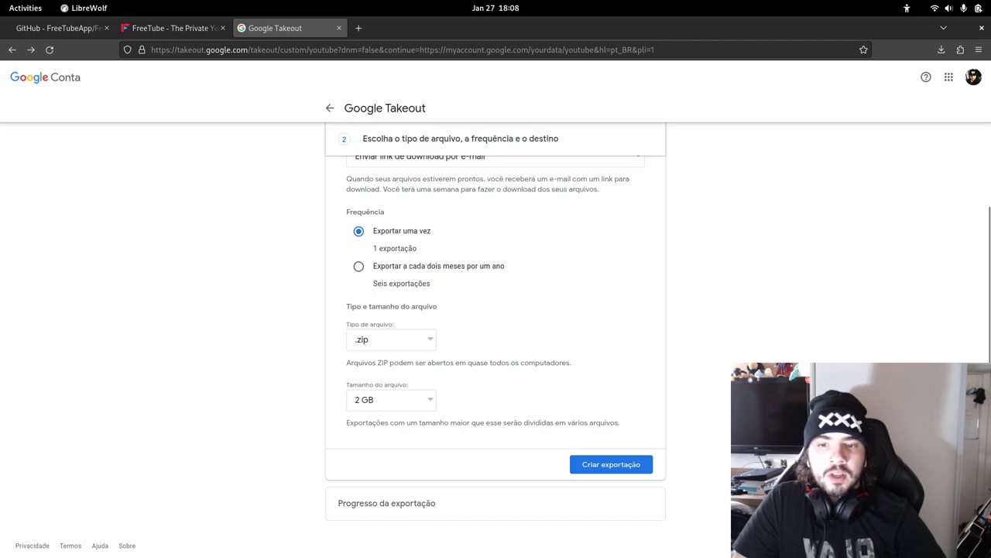
click(612, 464)
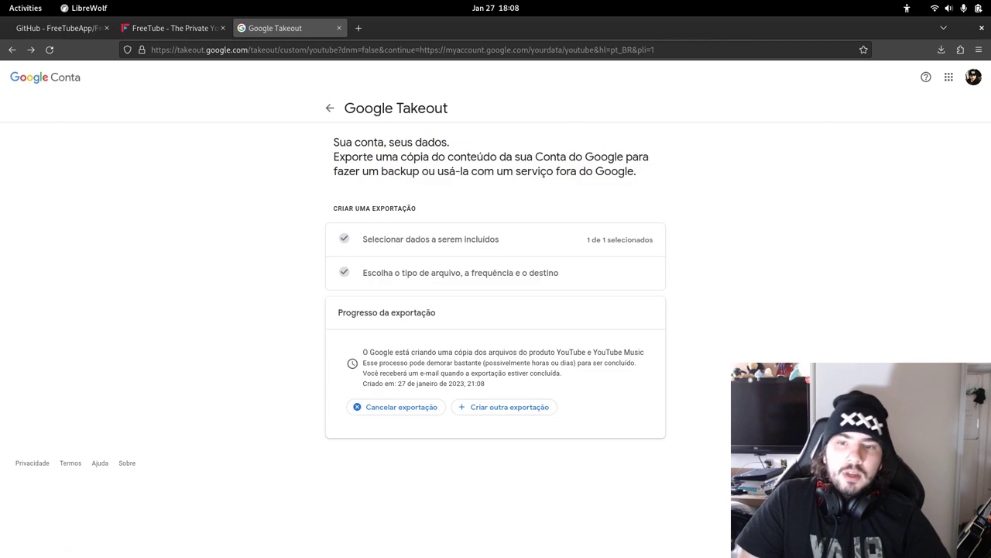
- Read the export progress notice for details on processing time and the completion e-mail
drag(378, 352, 644, 353)
click(645, 353)
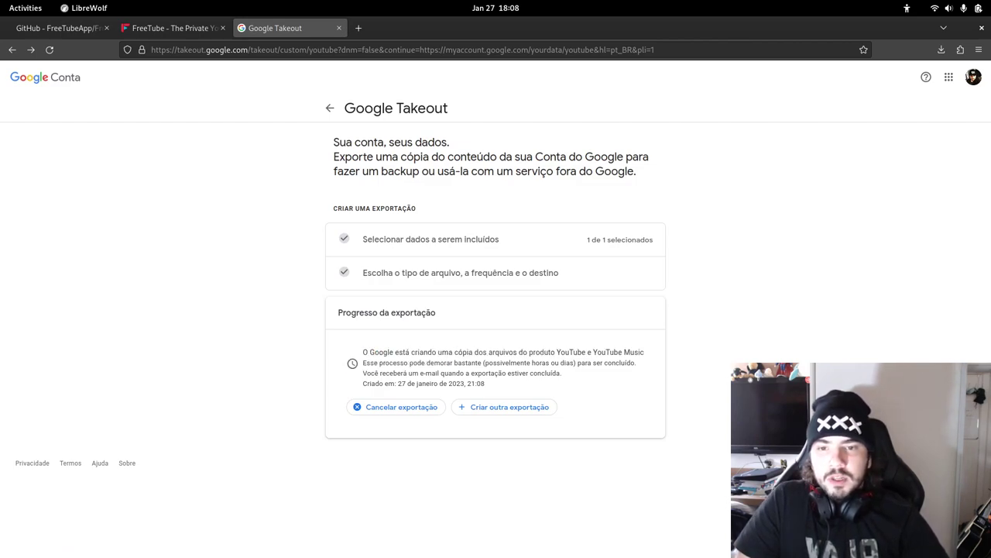
drag(389, 362, 577, 362)
click(577, 362)
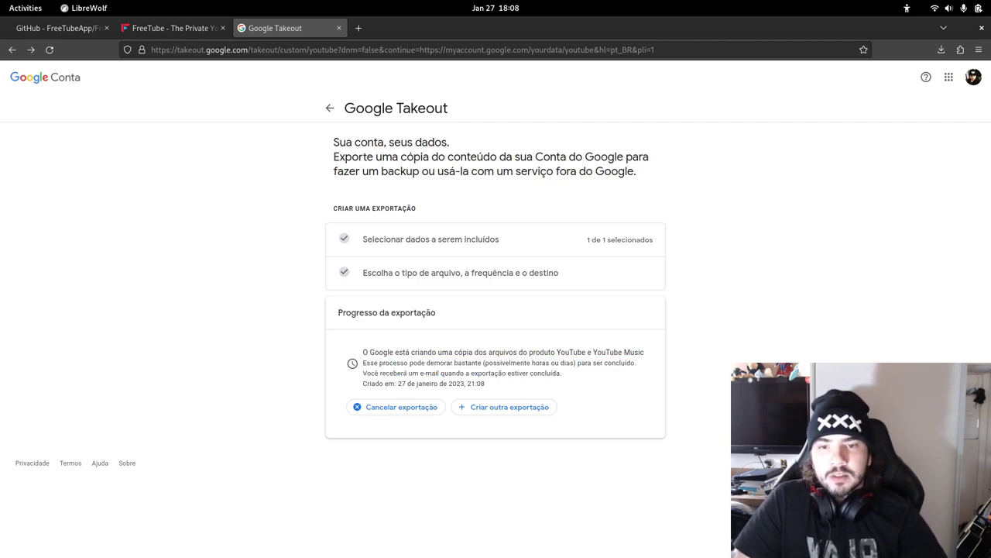
drag(364, 353, 516, 373)
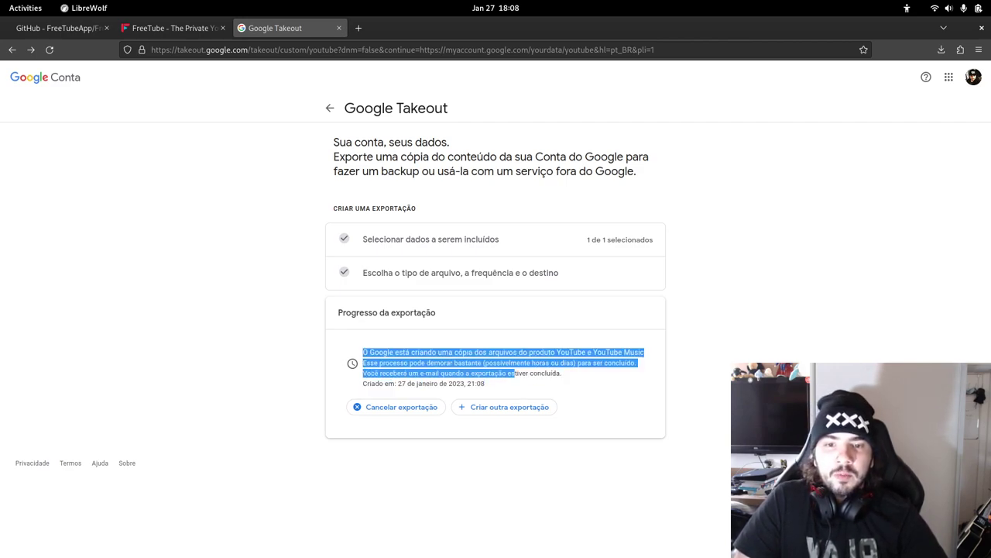
click(516, 372)
drag(413, 372, 561, 373)
click(561, 373)
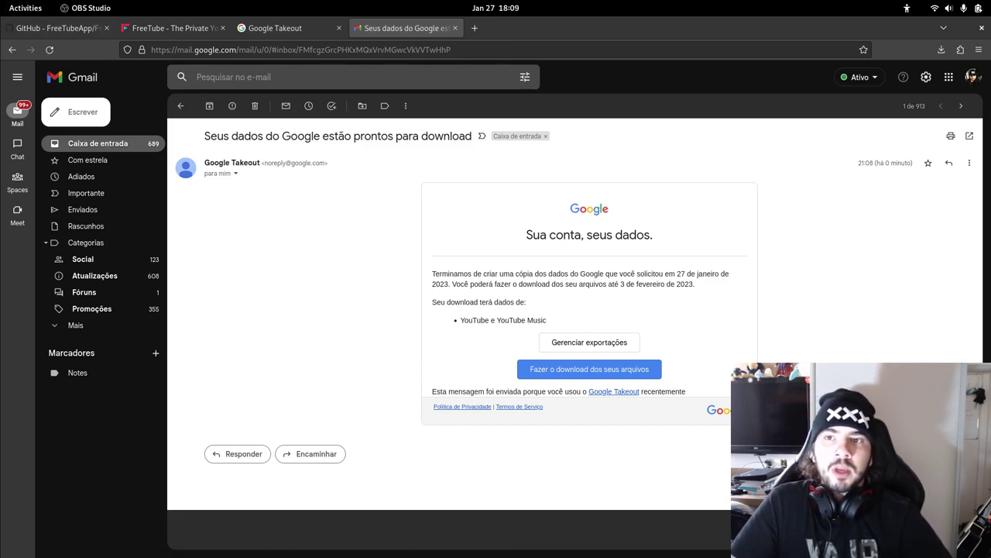
- Download the exported files from the Google Takeout e-mail and save takeout-20230127T210807Z-001.zip in the Downloads folder
drag(204, 136, 472, 135)
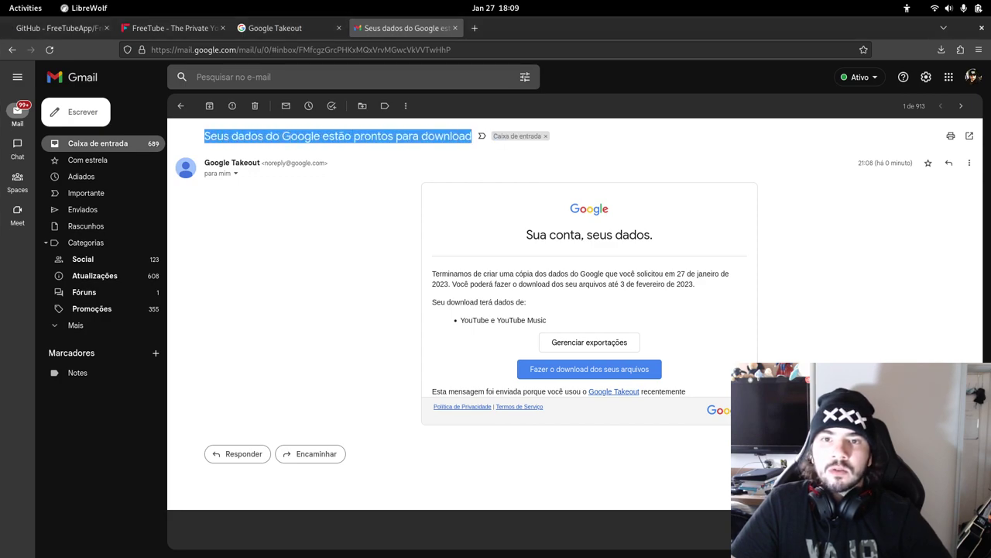
click(471, 136)
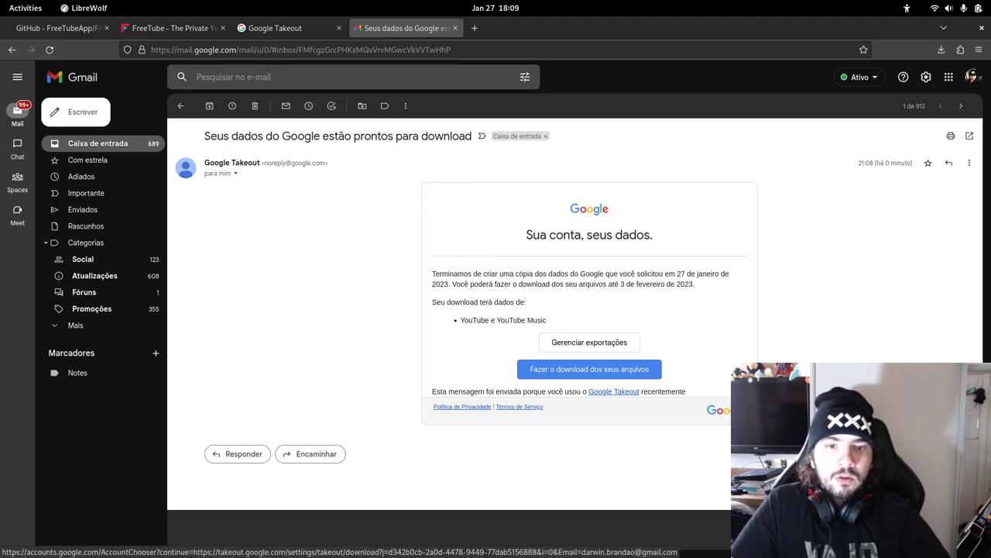
click(589, 369)
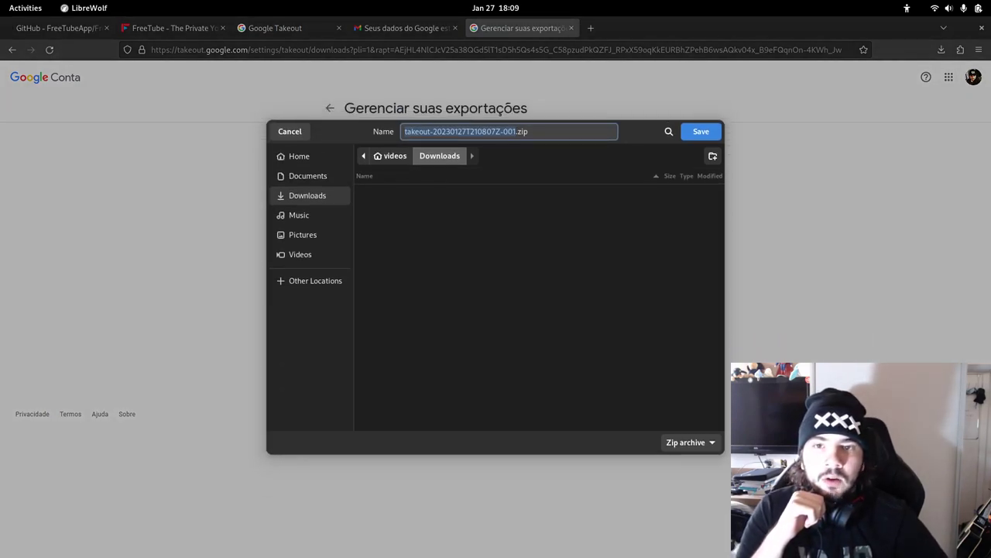
key(Return)
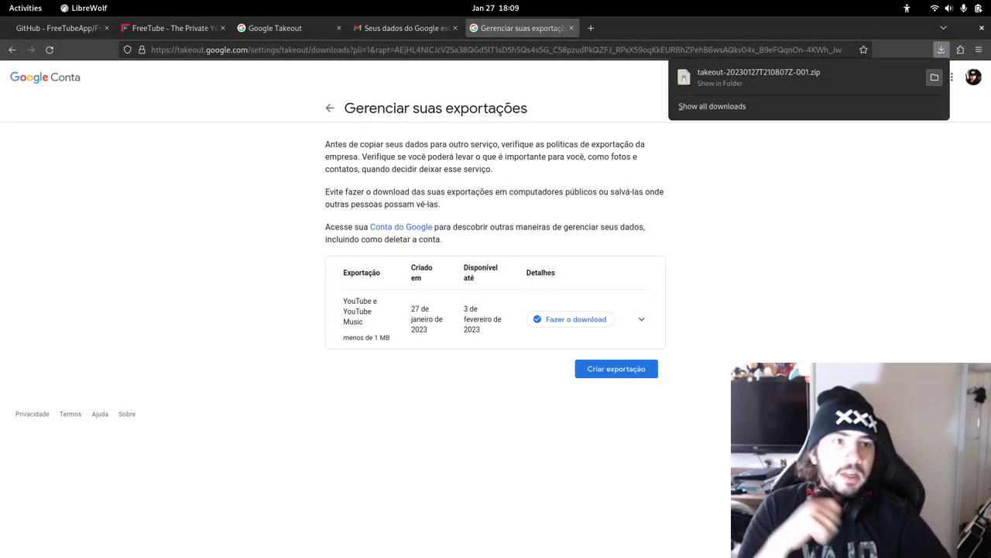
- Show the downloaded archive in Files, extract it there and open the extracted folder in a maximized window
click(934, 77)
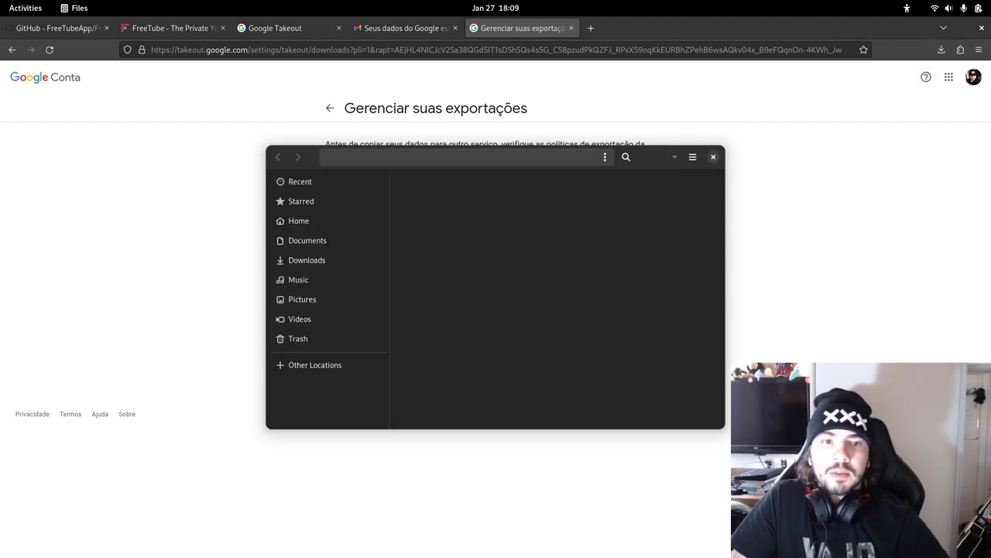
right_click(437, 223)
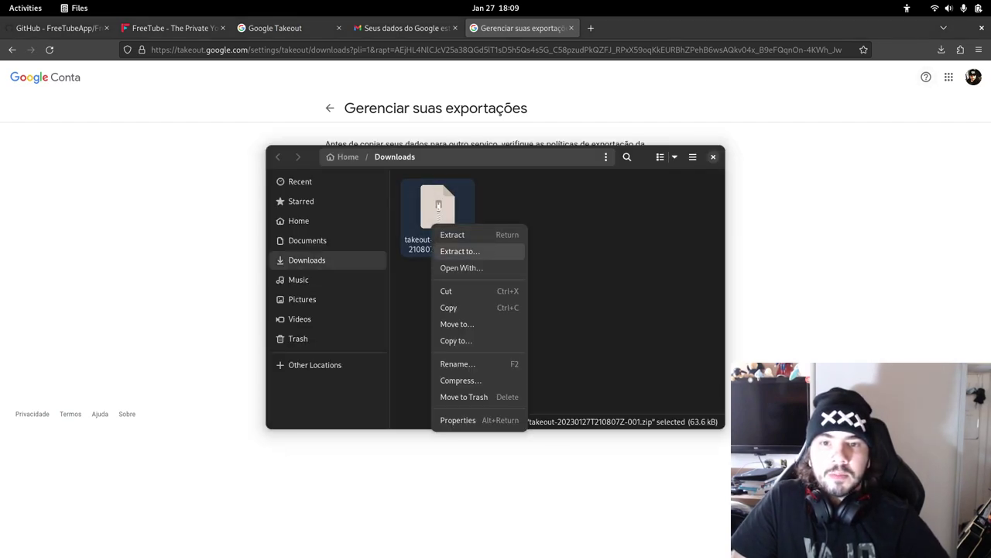
click(465, 235)
double_click(437, 217)
key(super+Up)
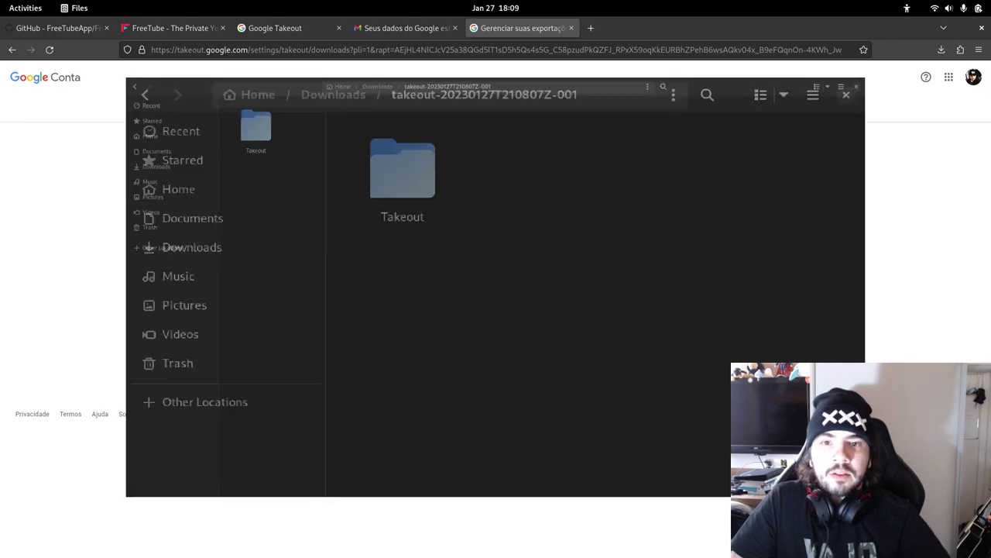
- Open the Takeout folder and enlarge the file icons
key(Return)
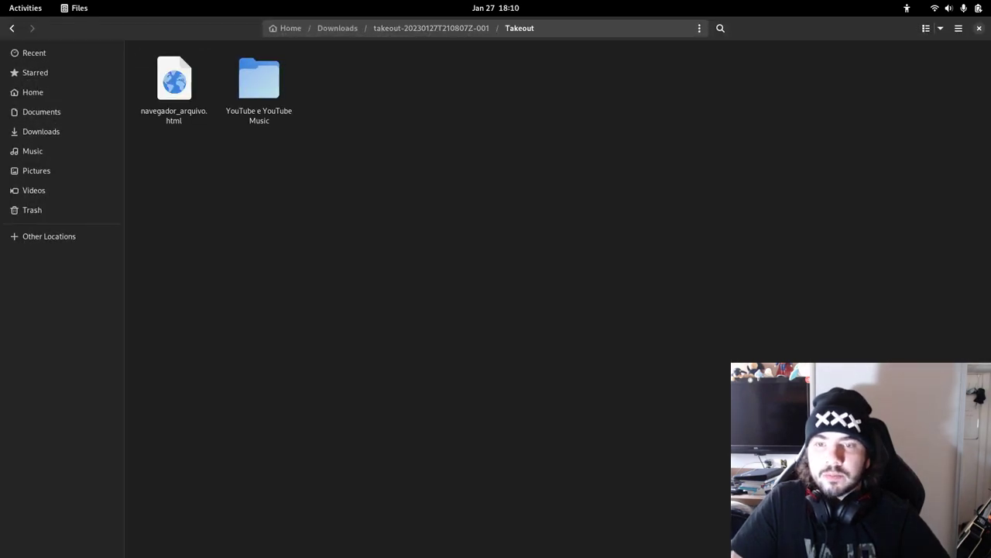
key(ctrl+plus)
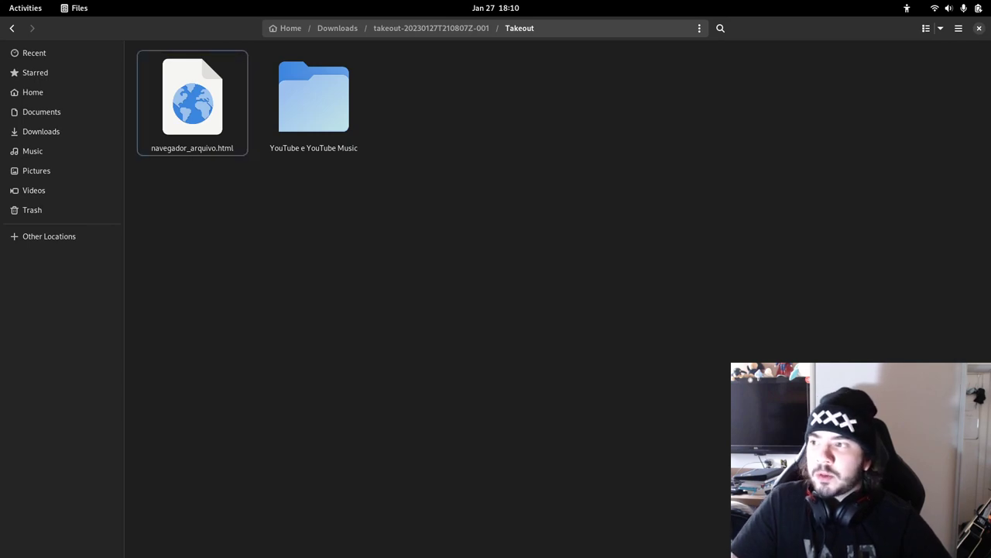
key(ctrl+plus)
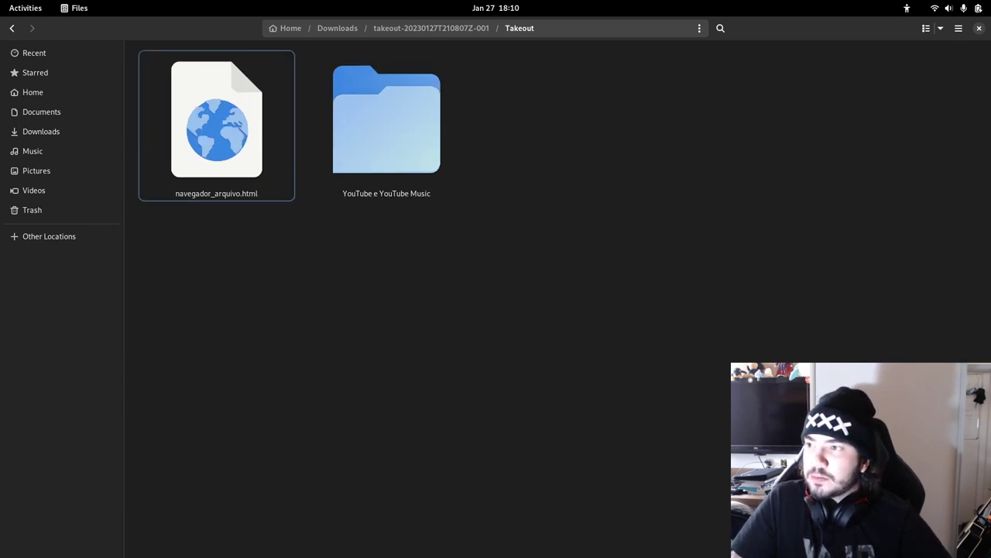
- Return to Downloads and navigate through takeout-20230127T210807Z-001, Takeout and YouTube e YouTube Music to the inscrições folder
key(alt+Up)
key(alt+Up)
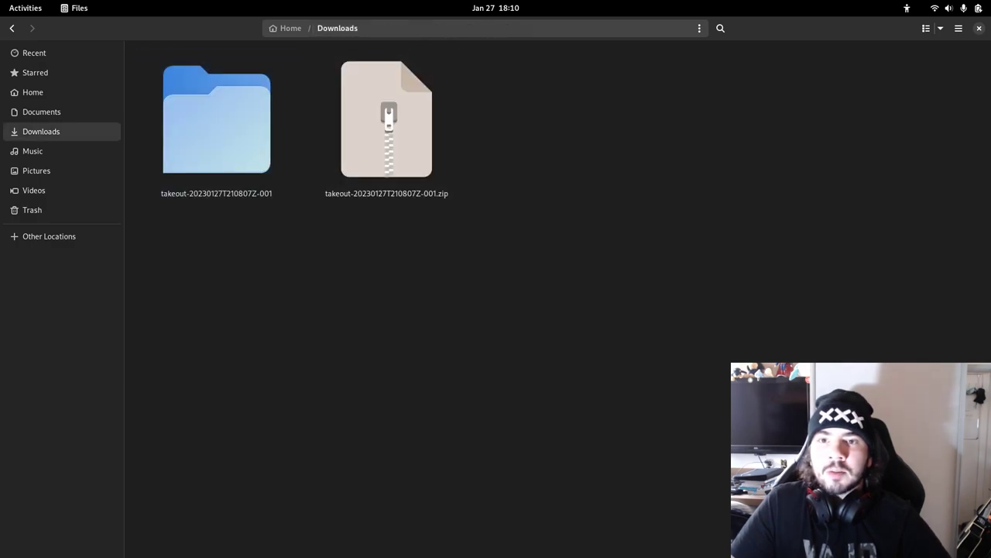
click(387, 125)
double_click(216, 126)
click(216, 125)
key(Return)
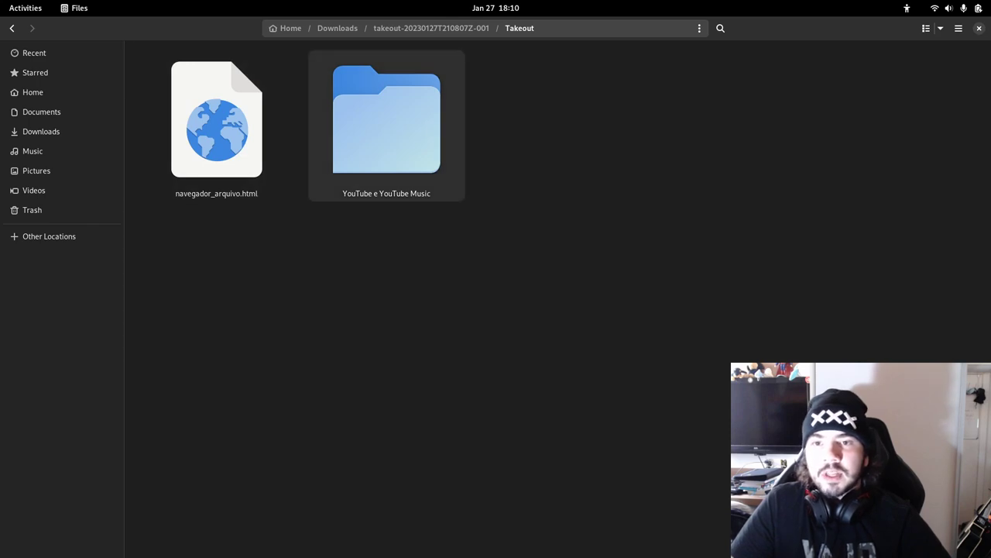
double_click(387, 120)
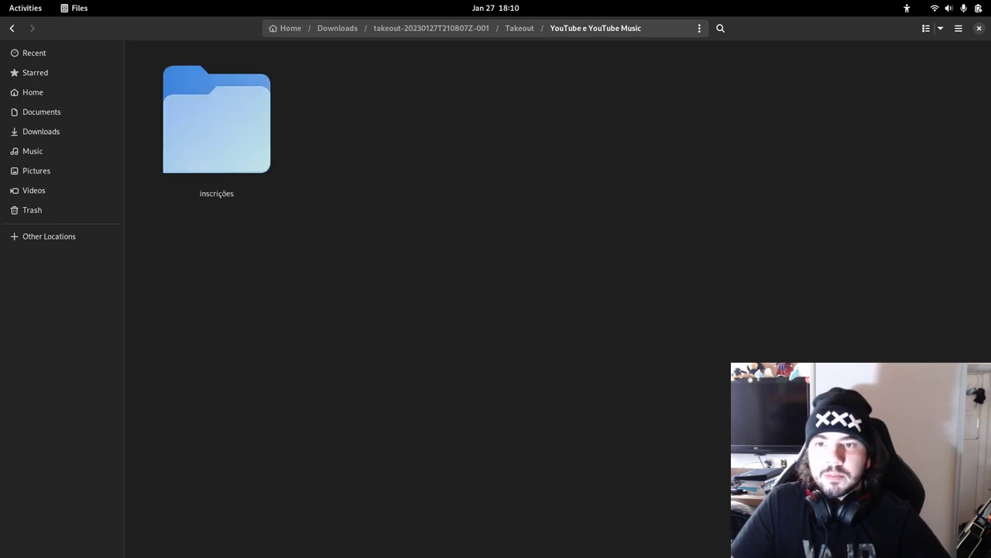
double_click(217, 120)
drag(336, 281, 125, 41)
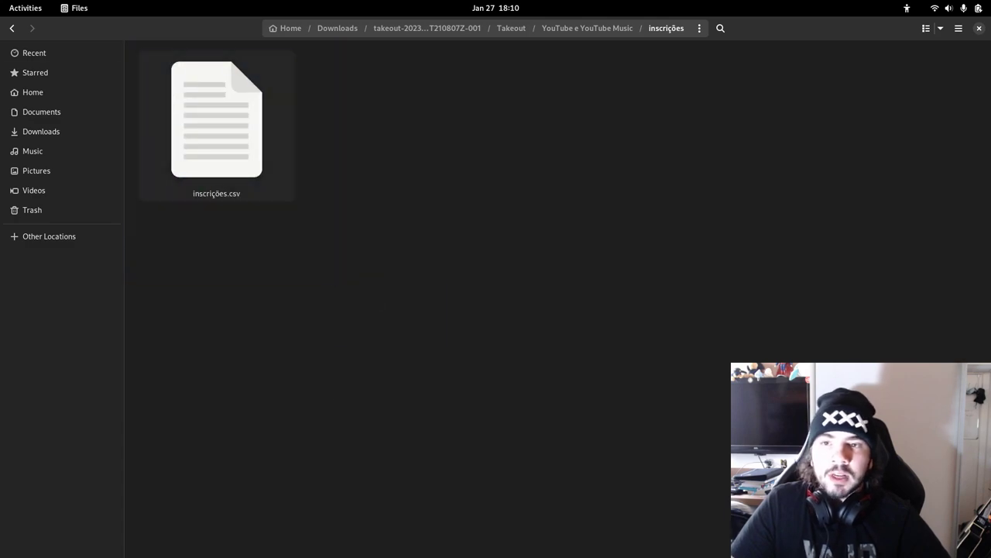
- Open inscrições.csv with Text Editor and maximize its window
right_click(216, 119)
click(249, 148)
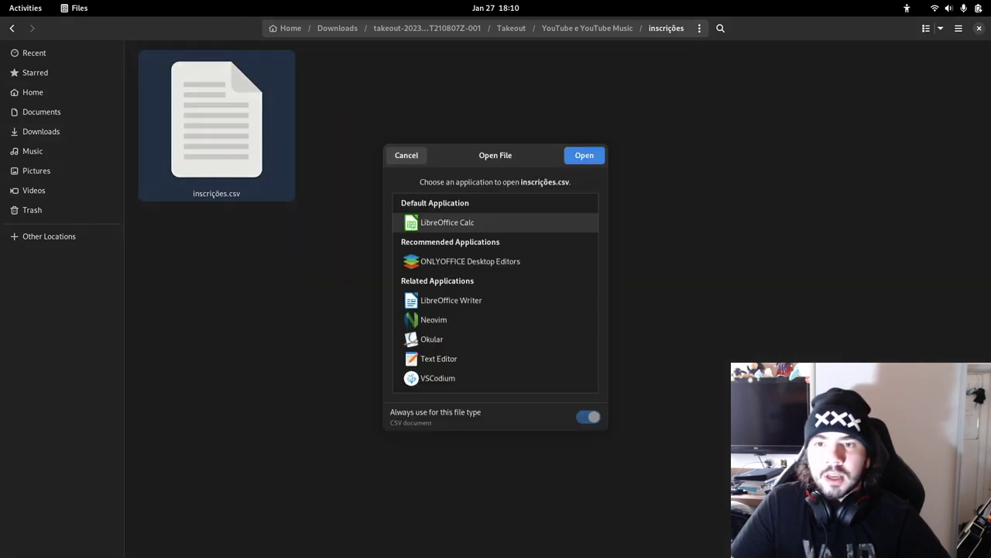
click(438, 359)
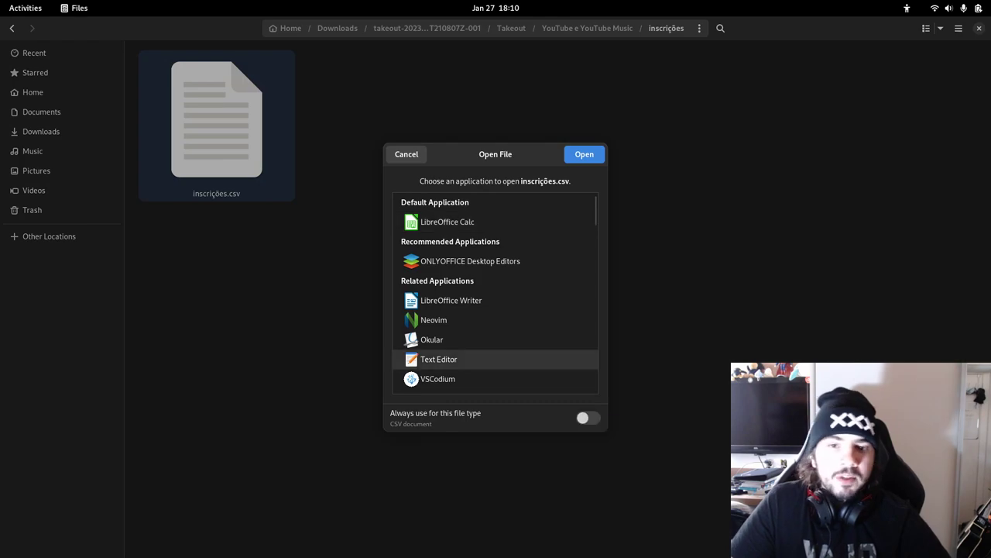
click(584, 155)
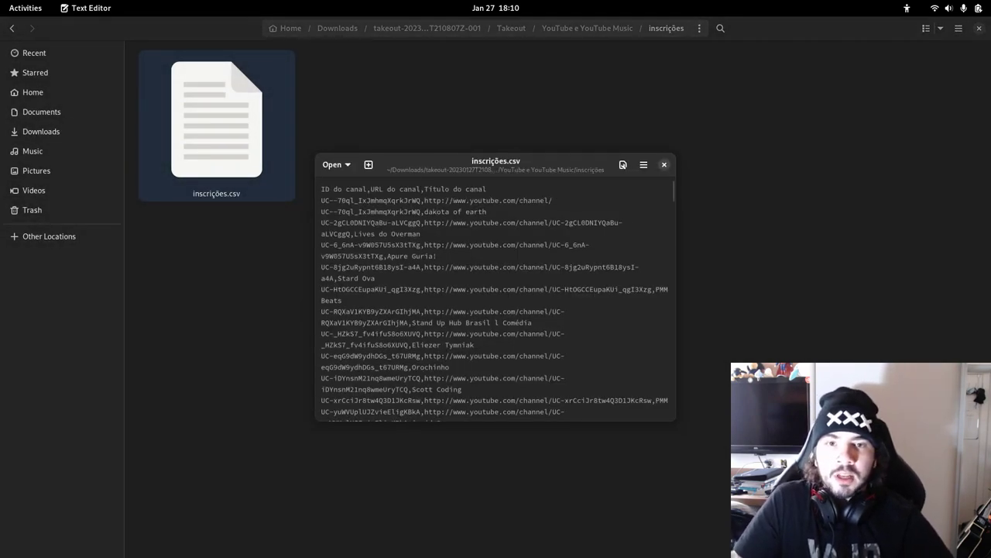
key(super+Up)
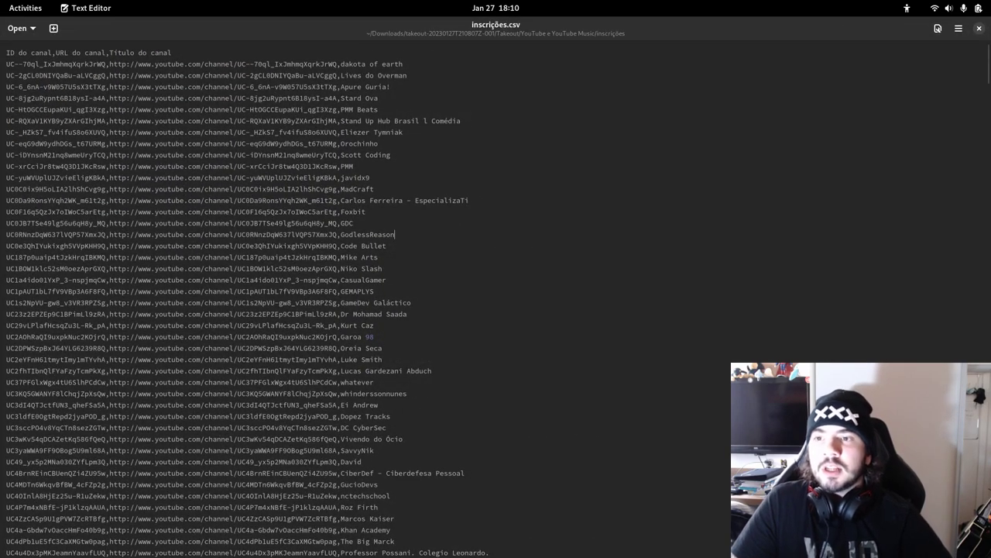
- Enlarge the text and examine the header fields ID do canal, URL do canal and Título do canal
key(ctrl+plus)
key(ctrl+plus)
key(ctrl+plus)
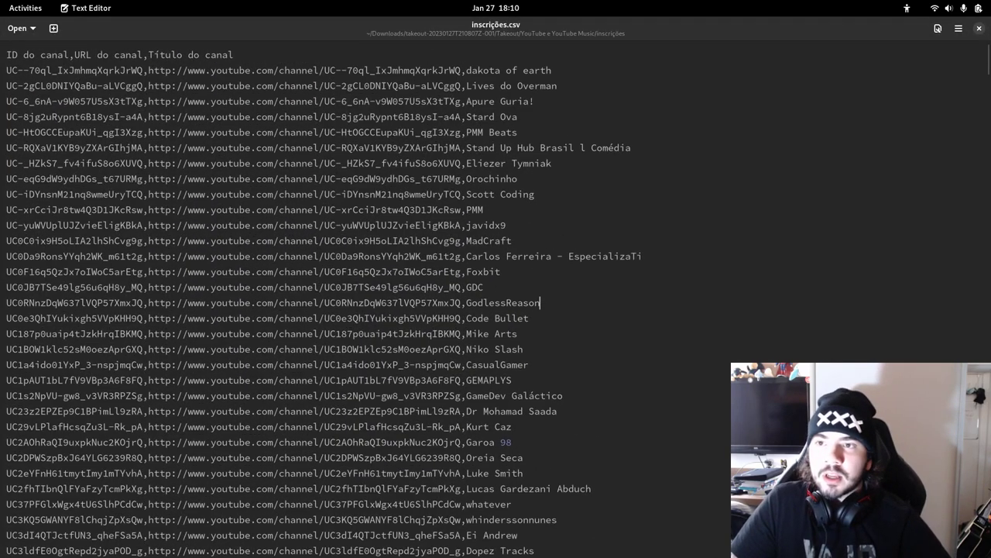
key(ctrl+plus)
key(ctrl+plus)
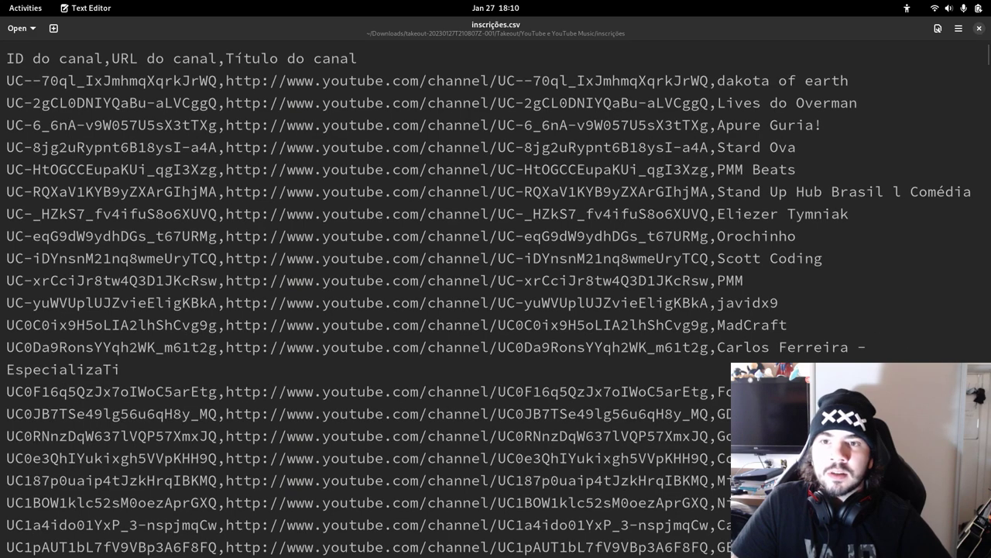
key(ctrl+minus)
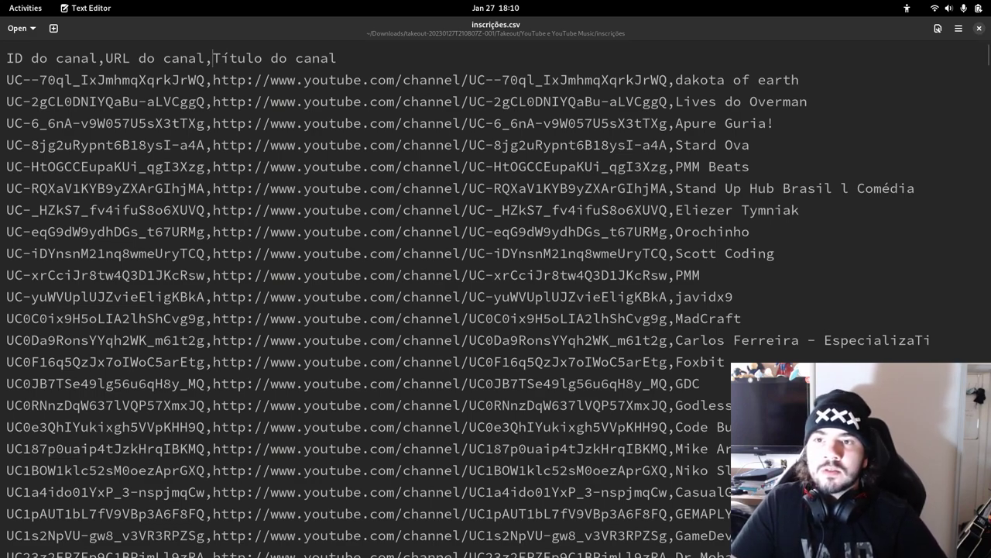
drag(206, 58, 6, 58)
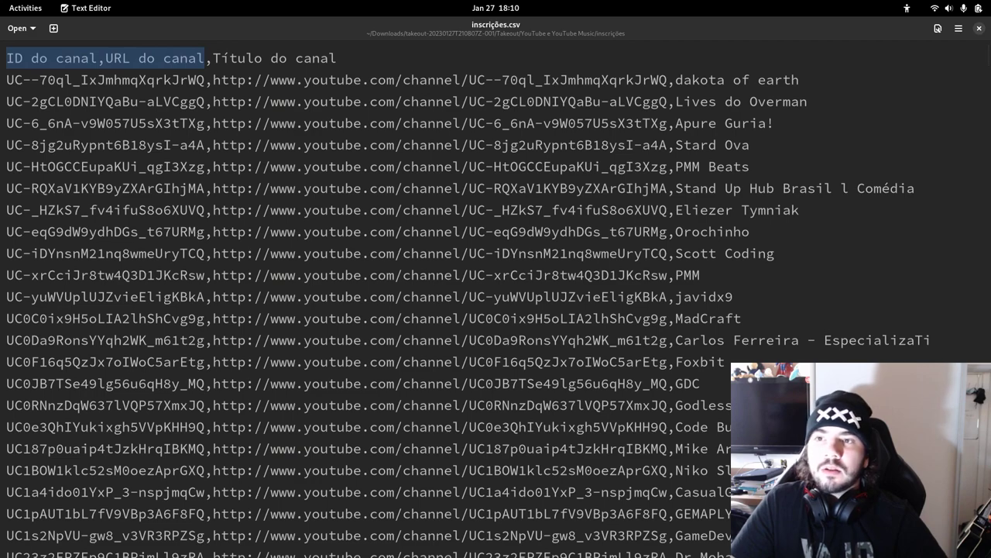
click(81, 58)
triple_click(80, 58)
click(163, 80)
drag(97, 58, 6, 58)
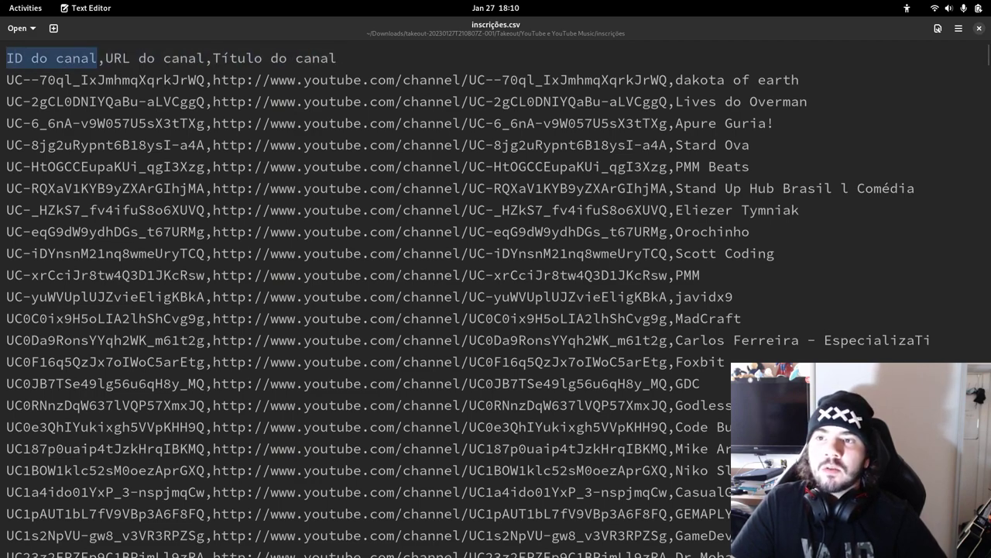
drag(106, 58, 337, 58)
click(336, 58)
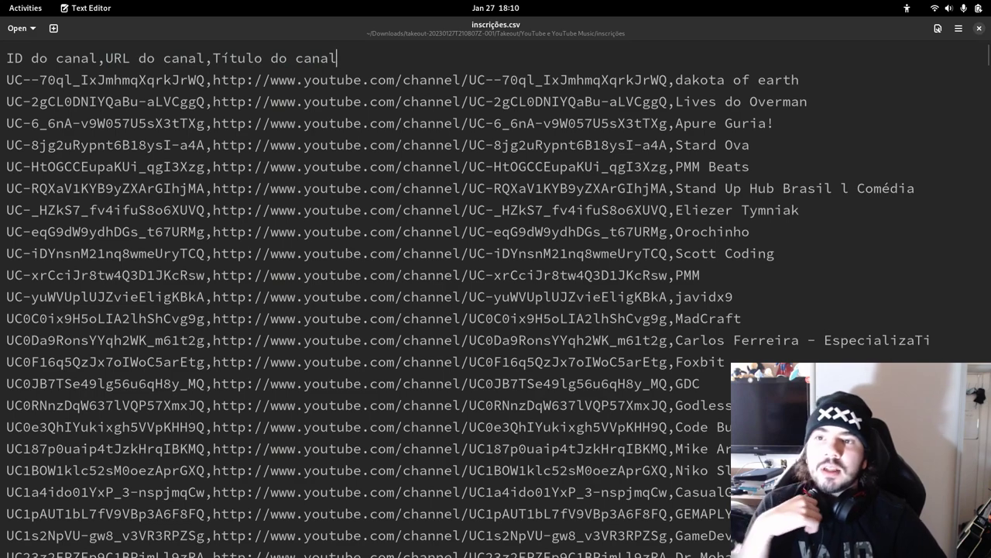
- Examine the first channel entry and the rows further down the list, and close the text file
drag(7, 79, 799, 80)
click(667, 80)
click(799, 80)
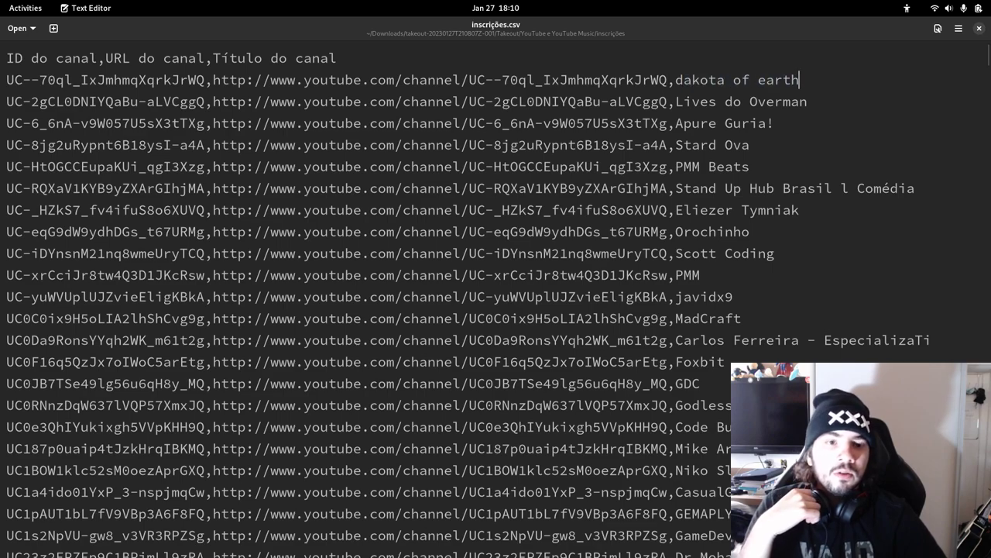
scroll(431, 299, down, 7)
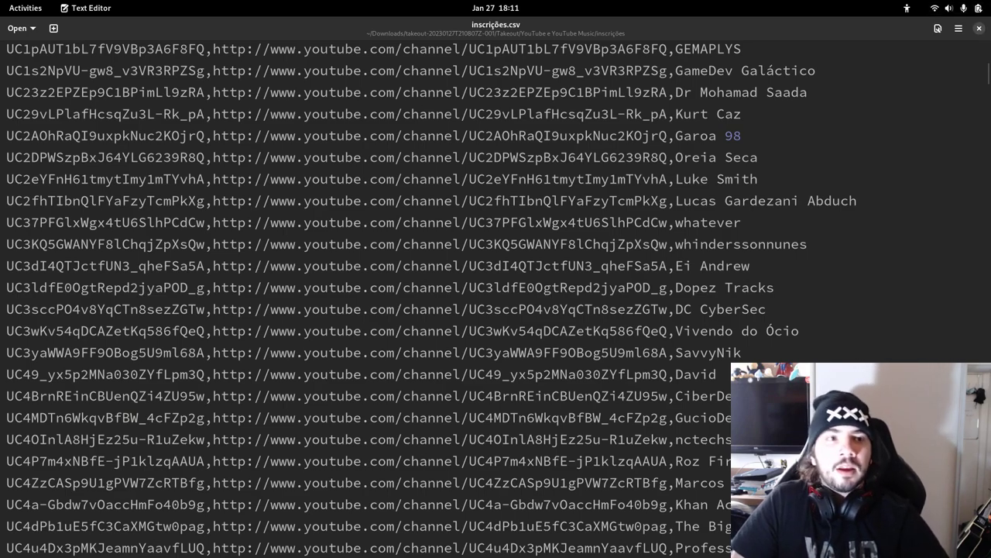
click(979, 28)
drag(393, 294, 125, 42)
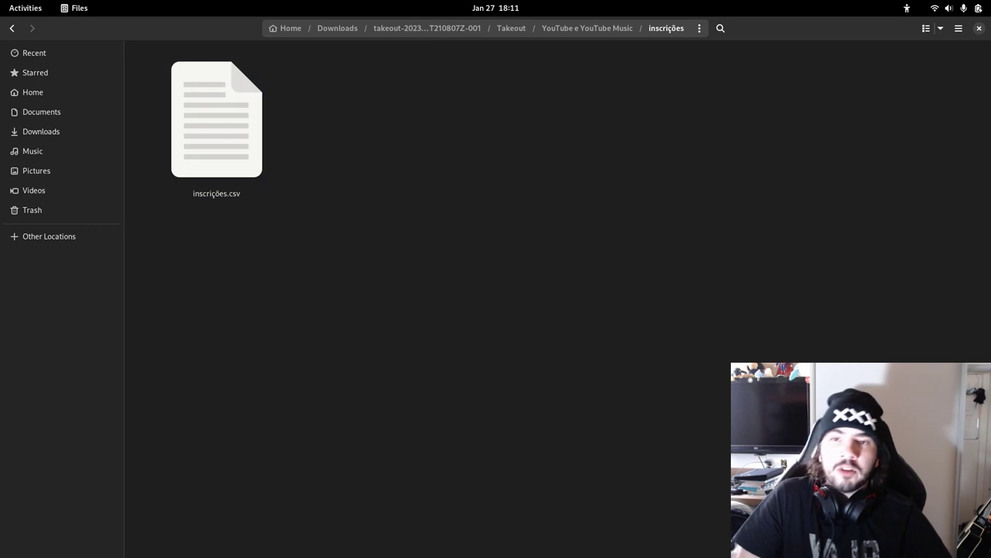
- Switch to FreeTube and import the subscriptions from inscrições.csv inside the extracted takeout folder in Downloads
key(super)
click(299, 380)
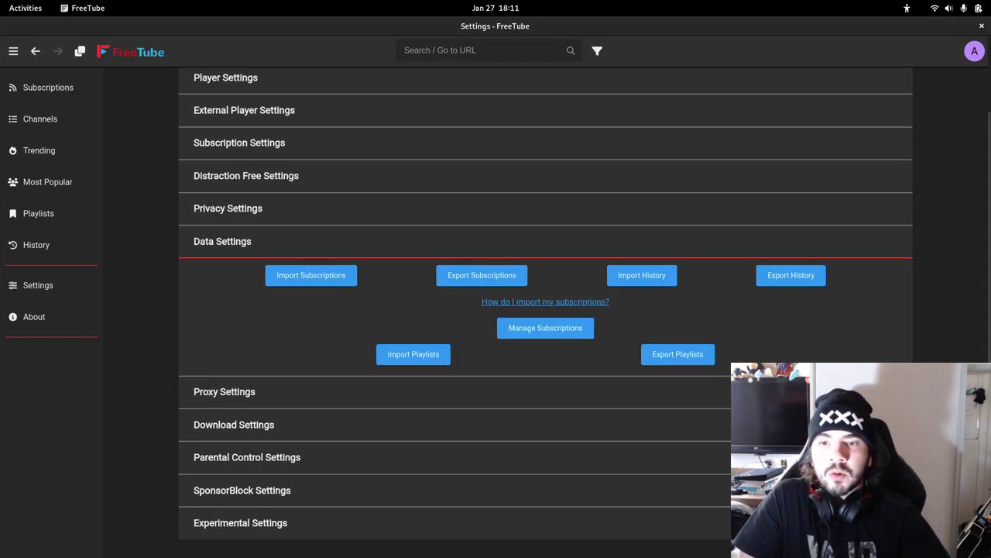
click(311, 275)
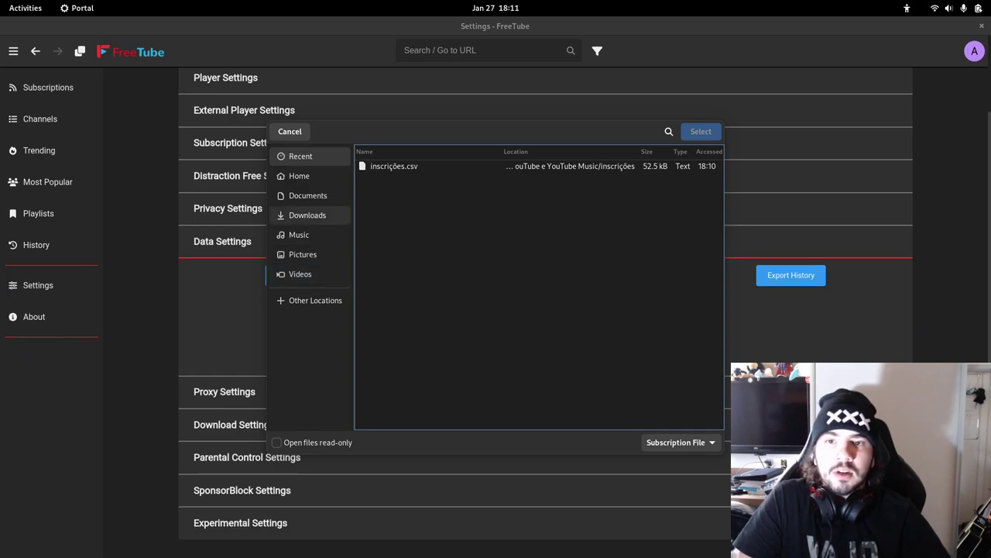
click(307, 214)
double_click(395, 190)
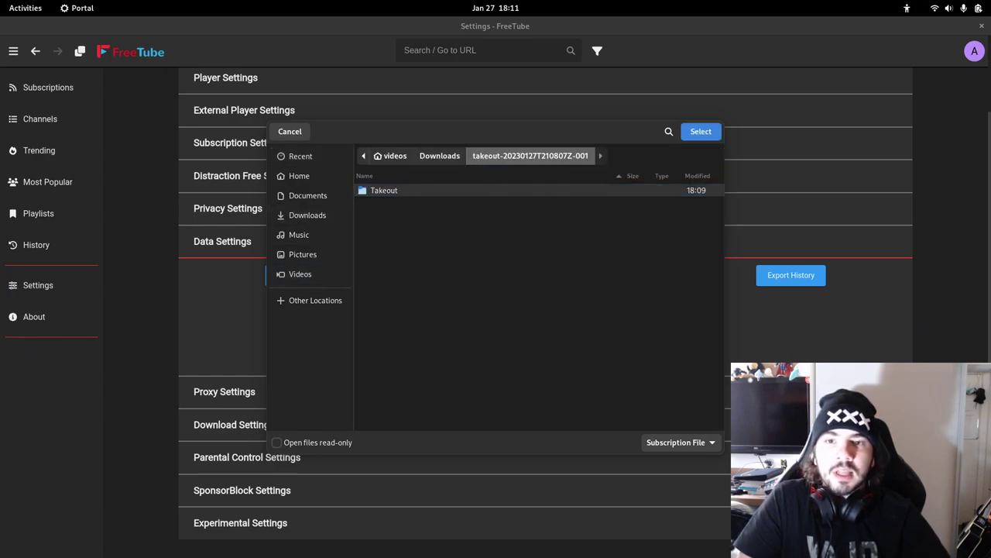
double_click(395, 190)
double_click(395, 189)
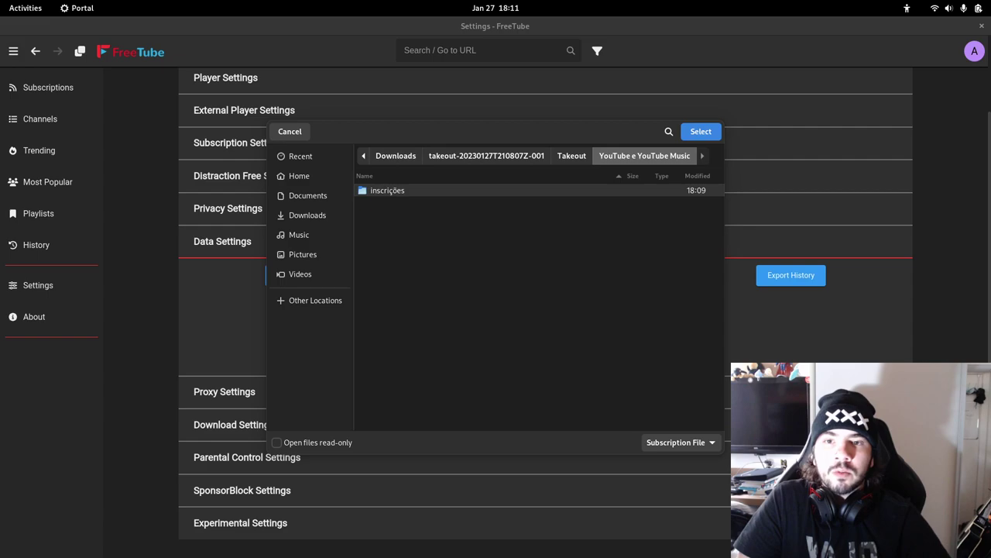
double_click(387, 190)
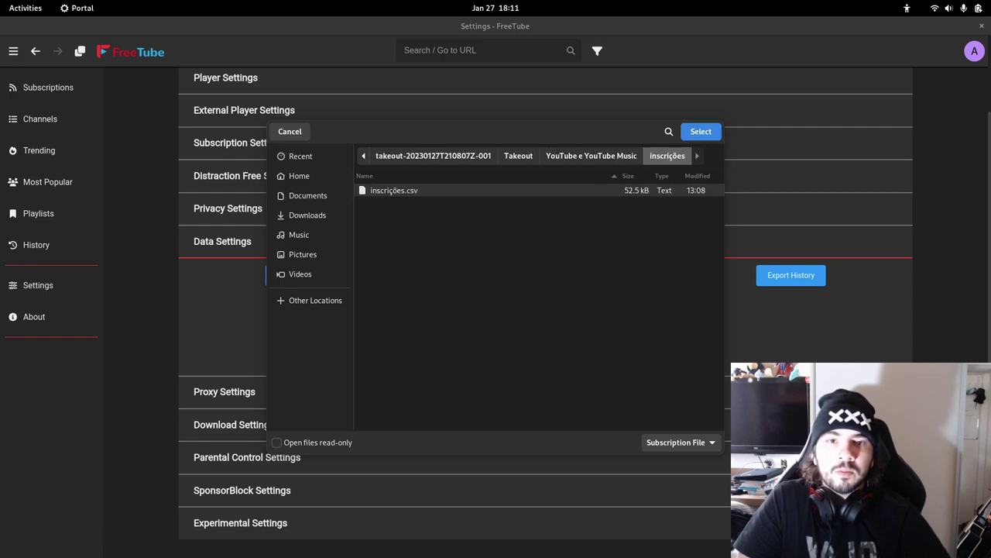
click(701, 131)
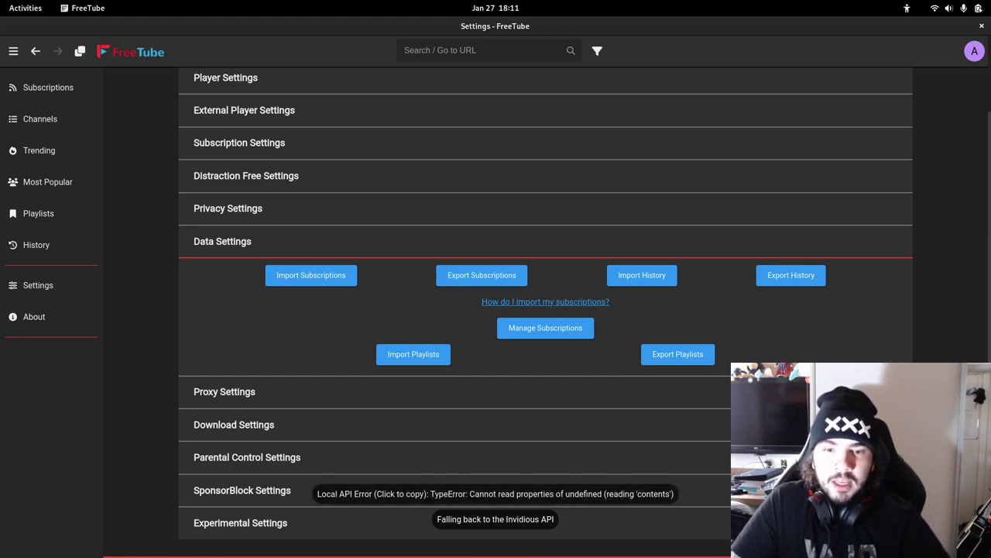
- Look through the imported channels in the sidebar and open the Subscriptions feed
scroll(51, 310, down, 3)
scroll(47, 310, down, 10)
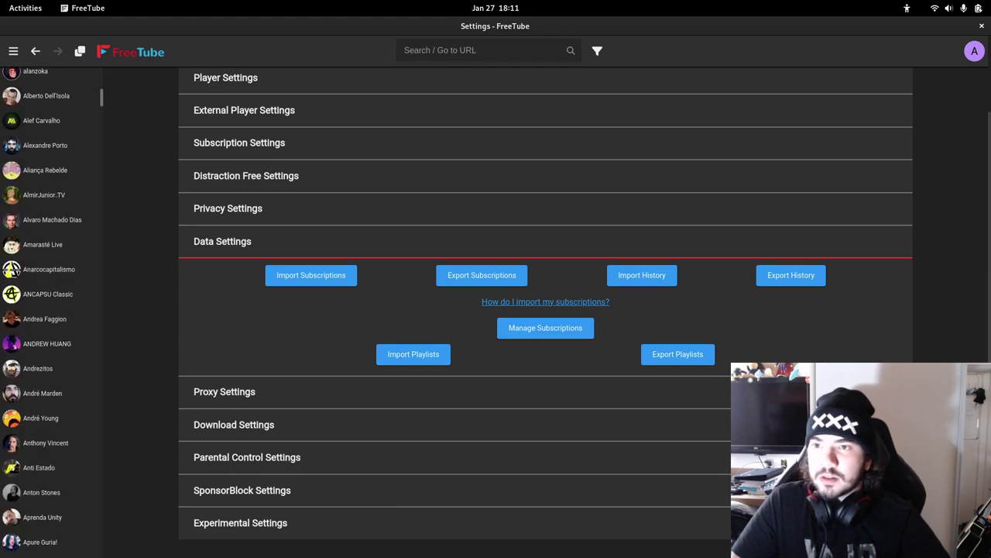
scroll(51, 310, down, 20)
scroll(52, 310, up, 20)
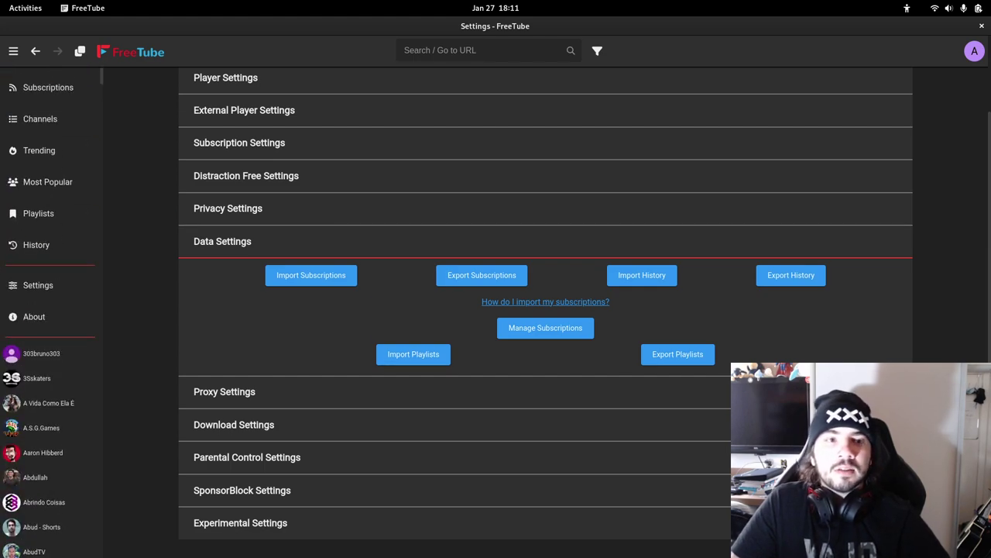
key(Return)
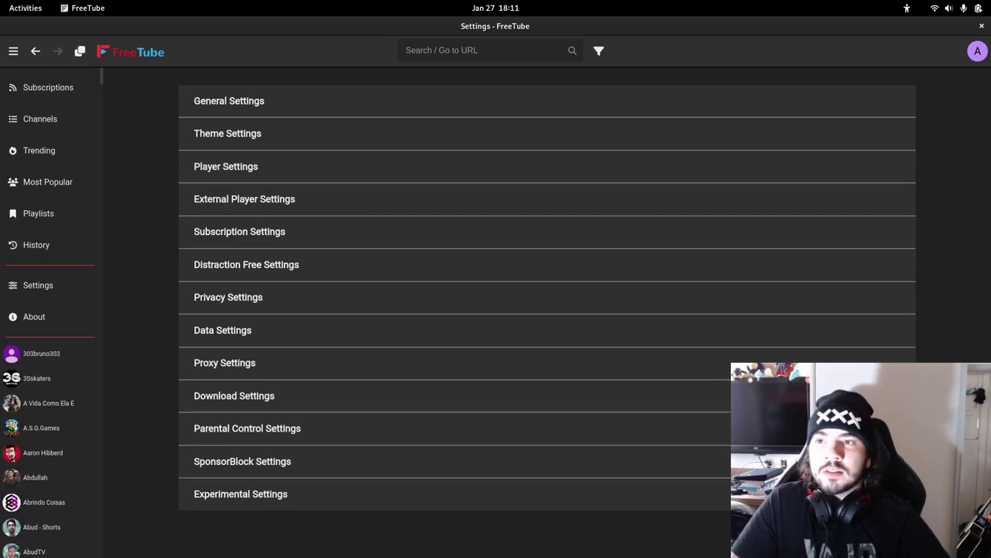
click(48, 87)
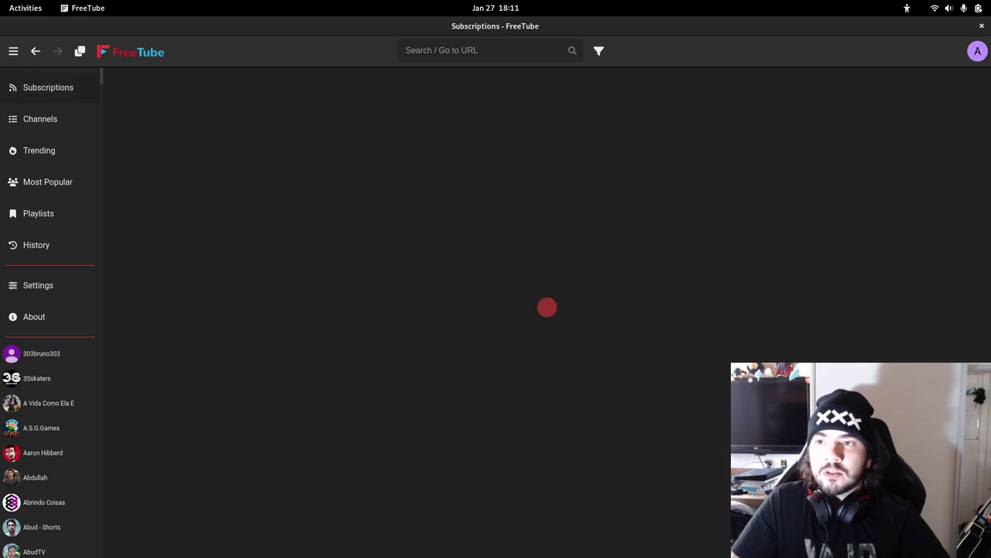